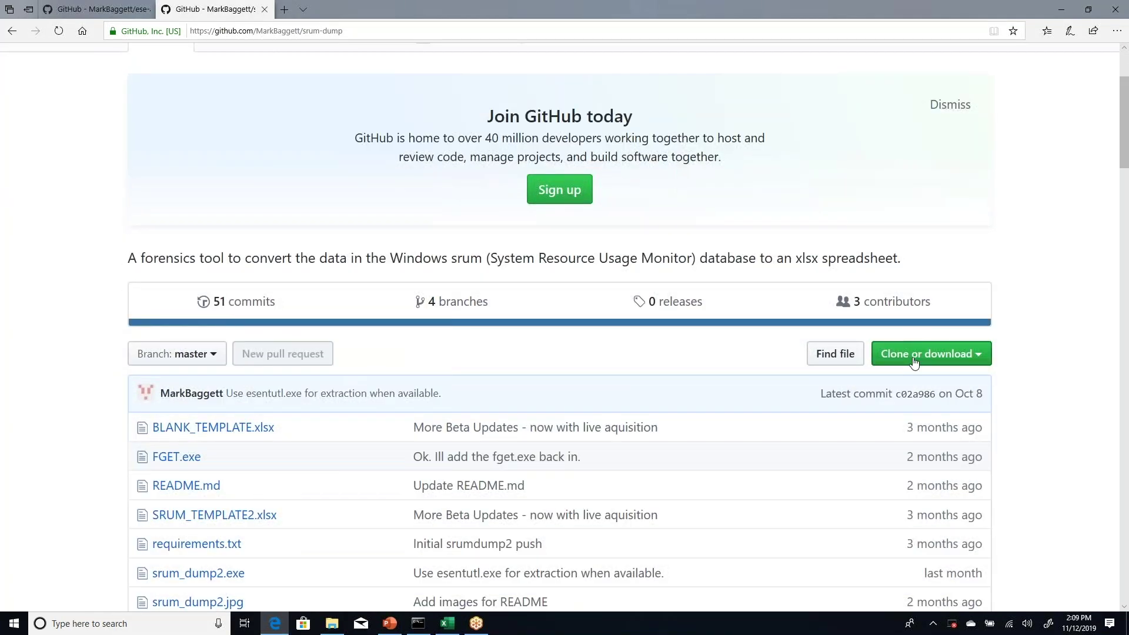
# Open SRUM_TEMPLATE2.xlsx from the desktop and show its Lookup-LUID Interfaces sheet
pyautogui.scroll(-1, 313, 540)
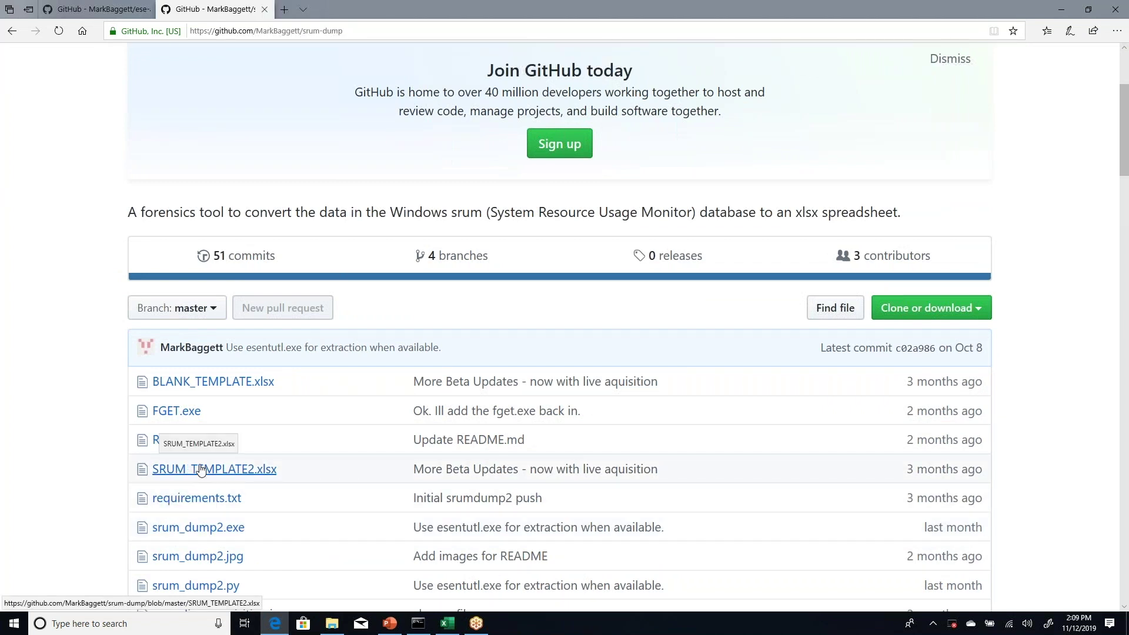
pyautogui.click(1061, 9)
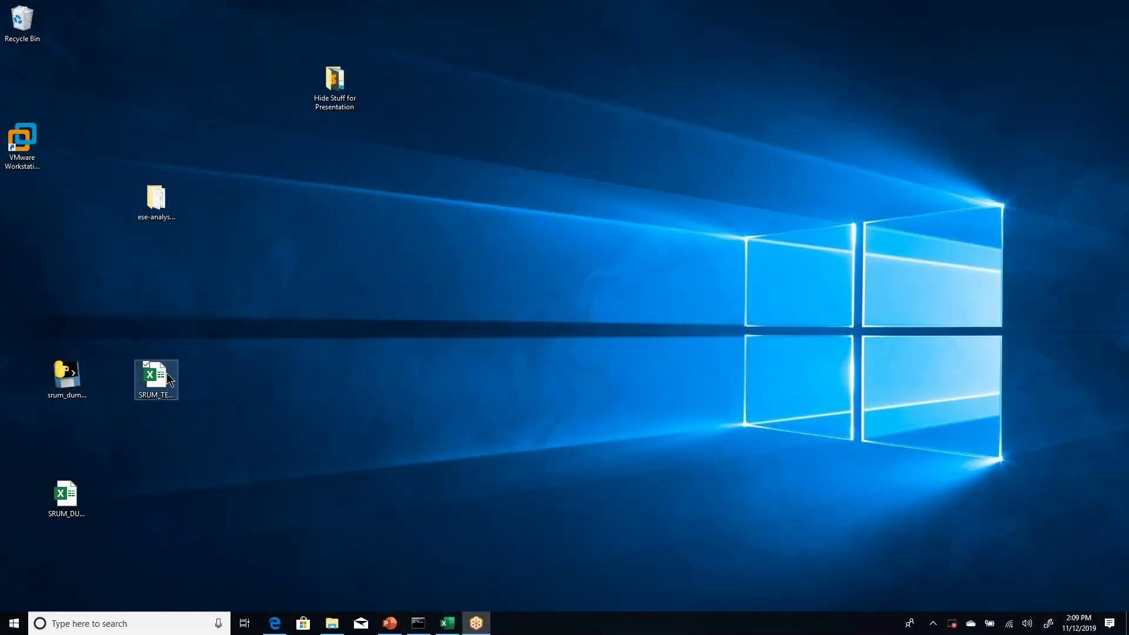
pyautogui.doubleClick(156, 376)
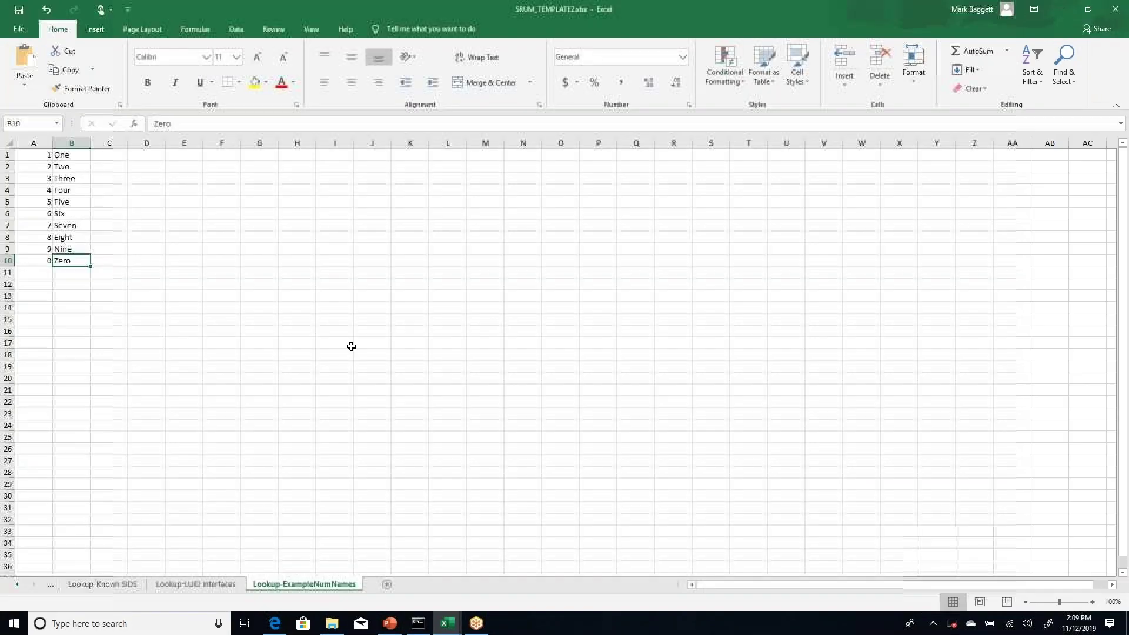
pyautogui.click(183, 585)
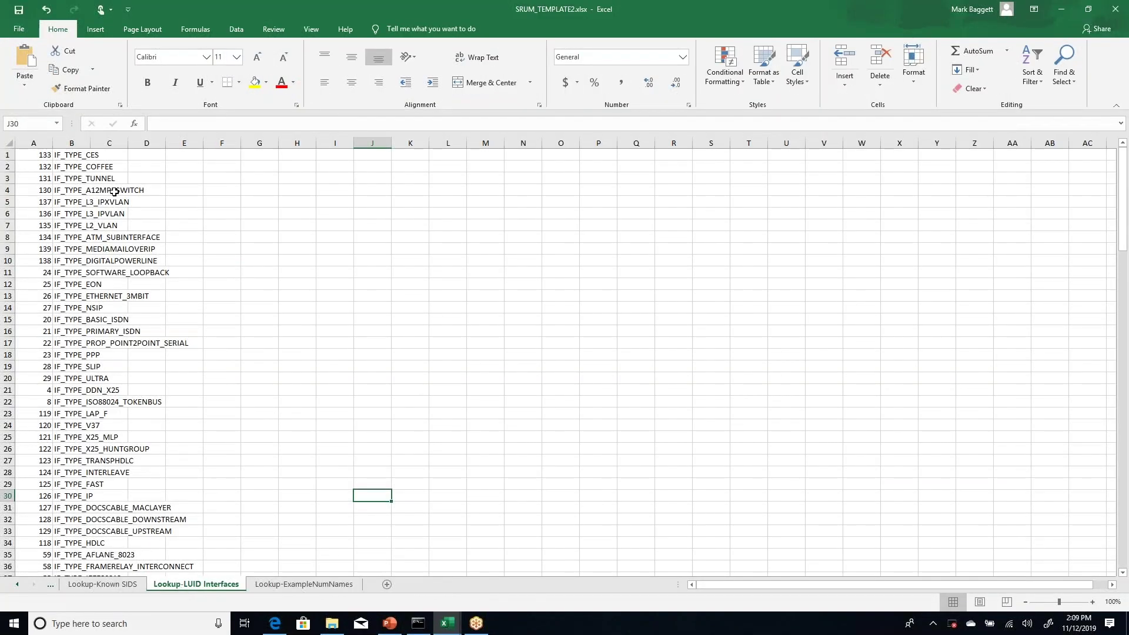
# Show the Lookup-Known SIDS sheet and fit columns A and B to their contents
pyautogui.click(111, 585)
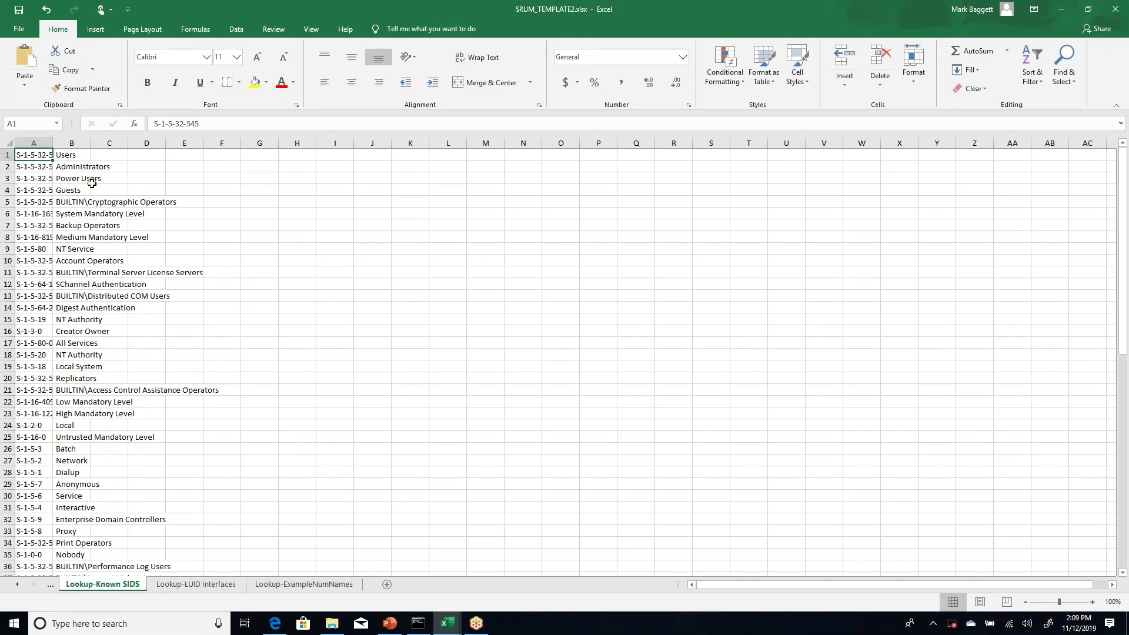
pyautogui.doubleClick(53, 144)
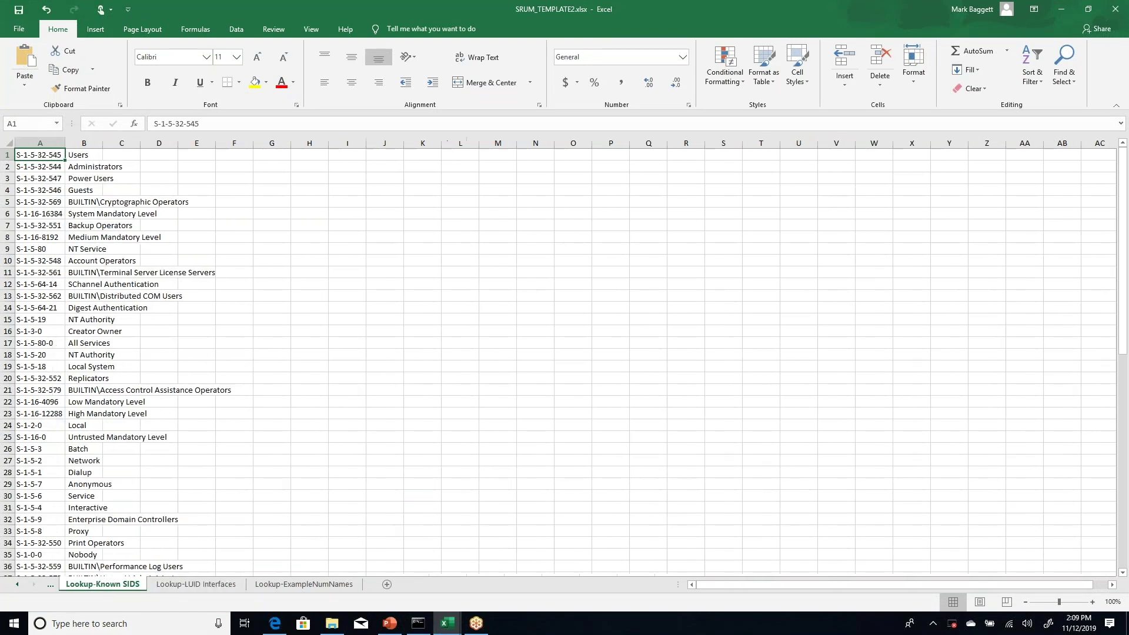
pyautogui.moveTo(105, 145); pyautogui.dragTo(105, 145)
pyautogui.doubleClick(105, 145)
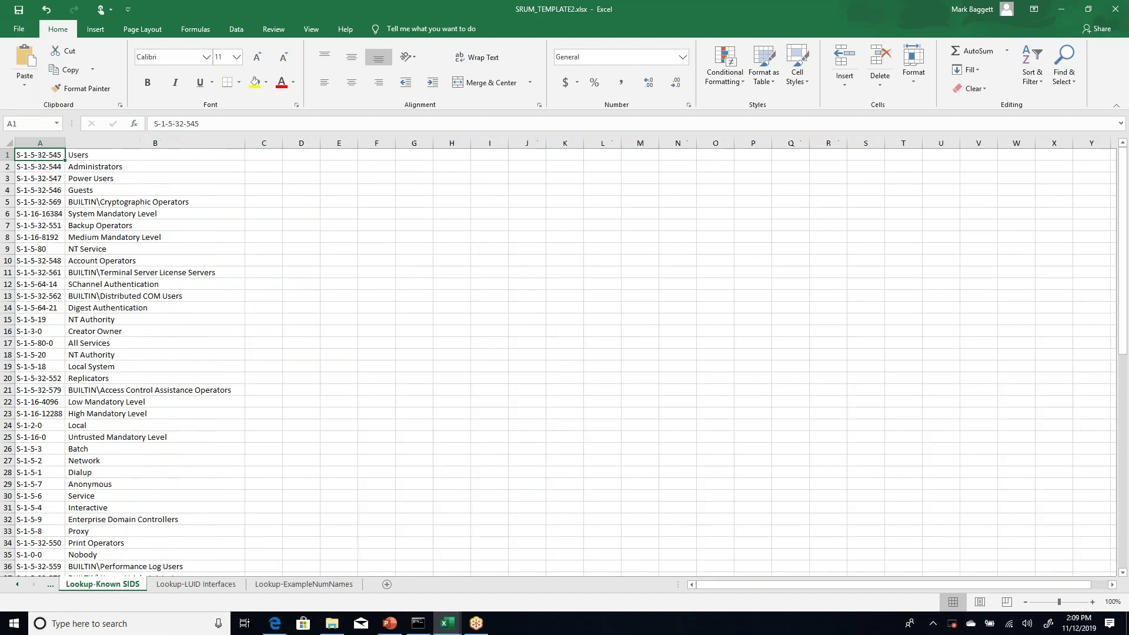
# Review the known SID entries down to the end of the list and close the template workbook without saving
pyautogui.scroll(-6, 121, 406)
pyautogui.scroll(-9, 121, 406)
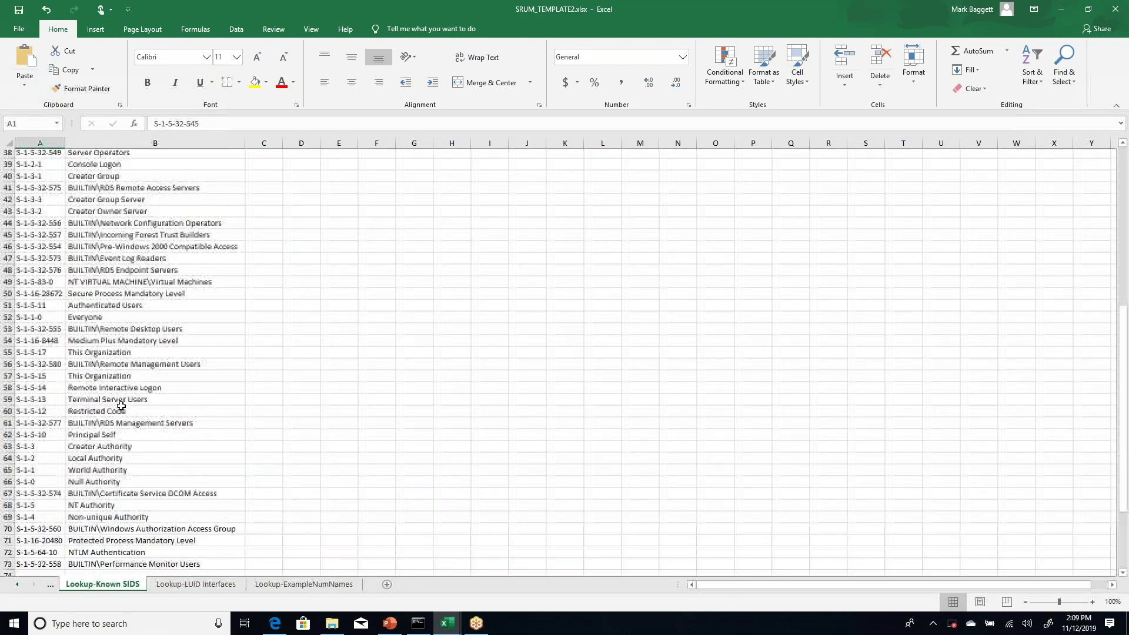
pyautogui.click(121, 402)
pyautogui.rightClick(121, 403)
pyautogui.press('Escape')
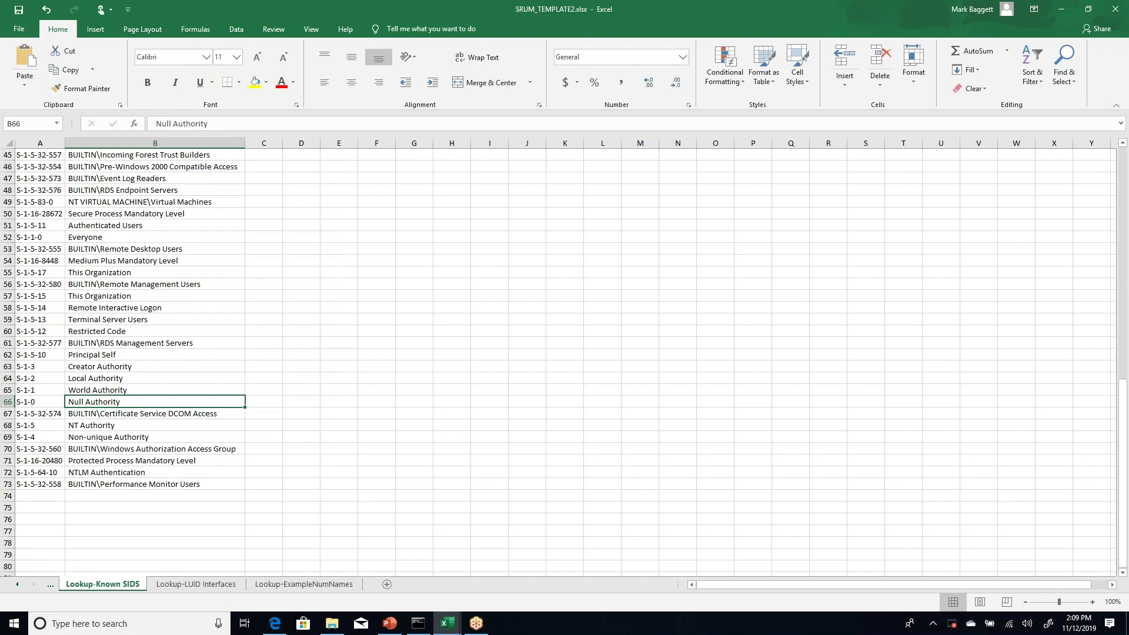
pyautogui.click(39, 344)
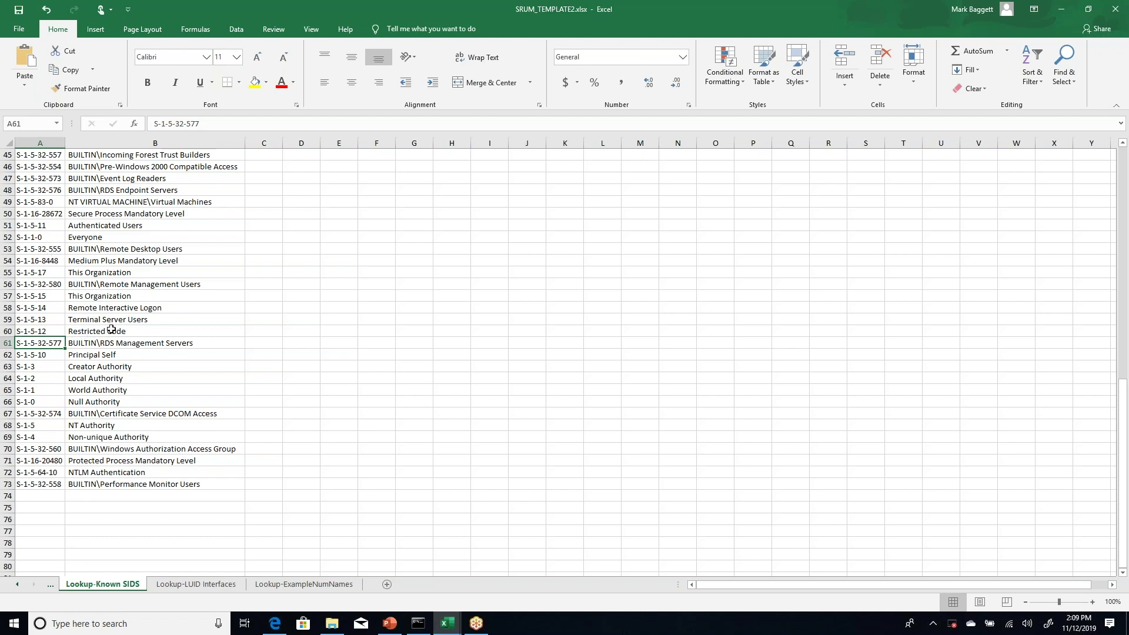
pyautogui.click(1123, 11)
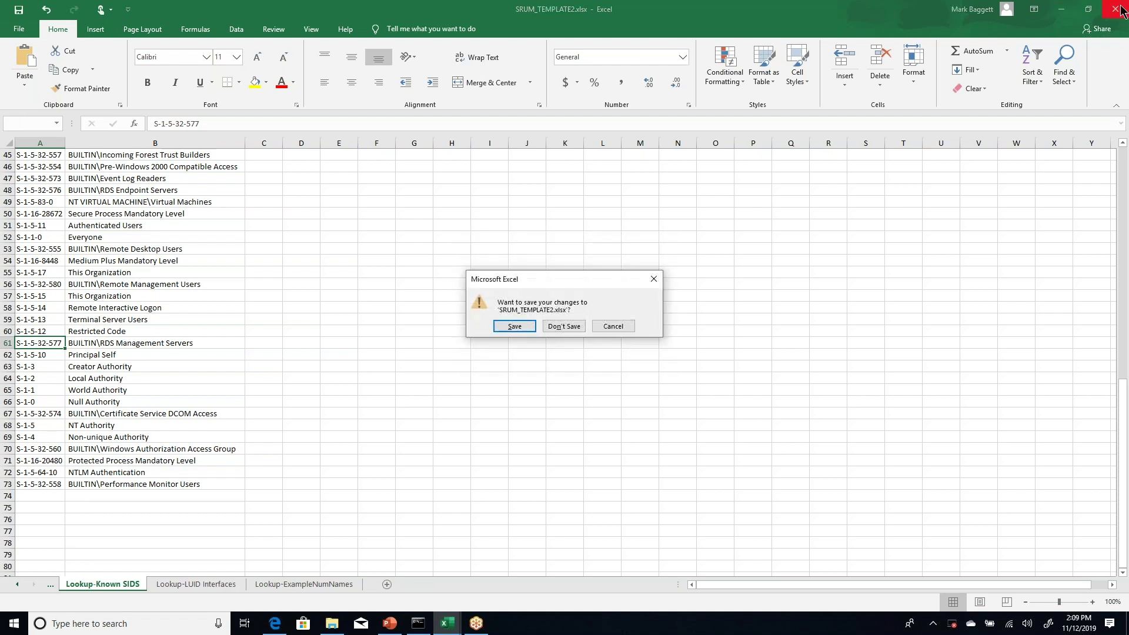
pyautogui.click(563, 327)
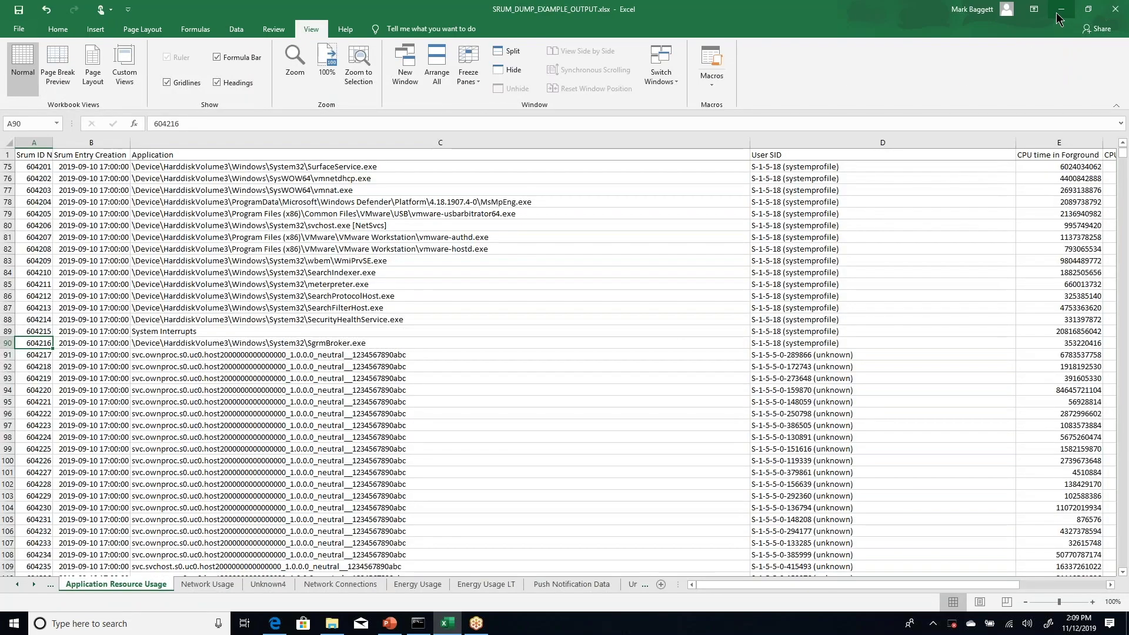
# Minimize the example output workbook and run srum_dump2.exe from the desktop as administrator
pyautogui.click(1060, 12)
pyautogui.doubleClick(72, 380)
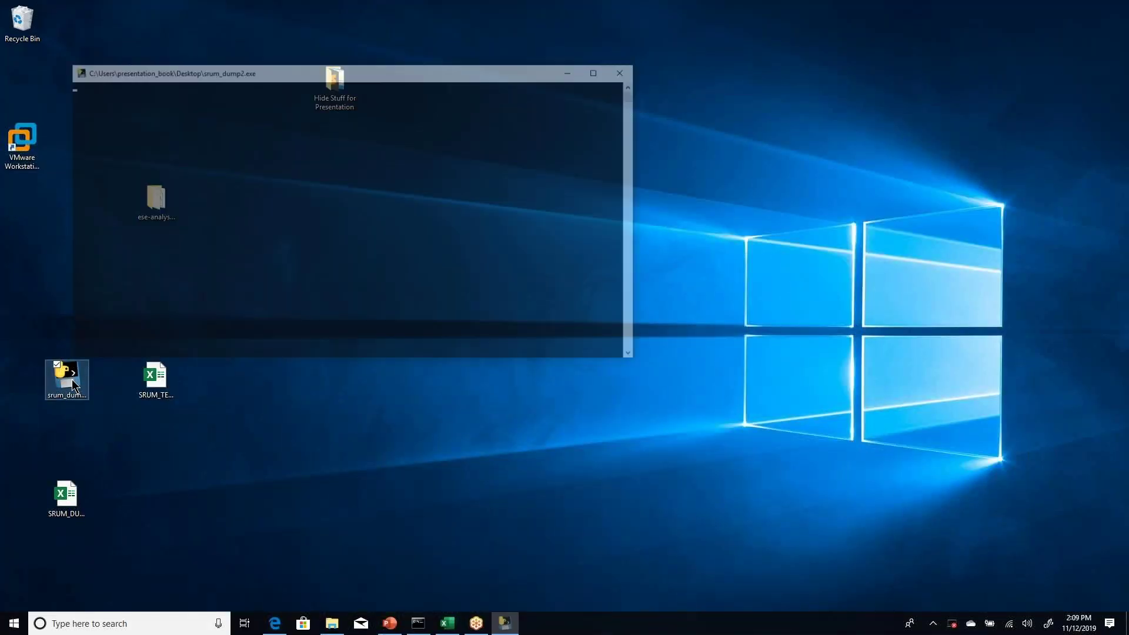
pyautogui.click(629, 67)
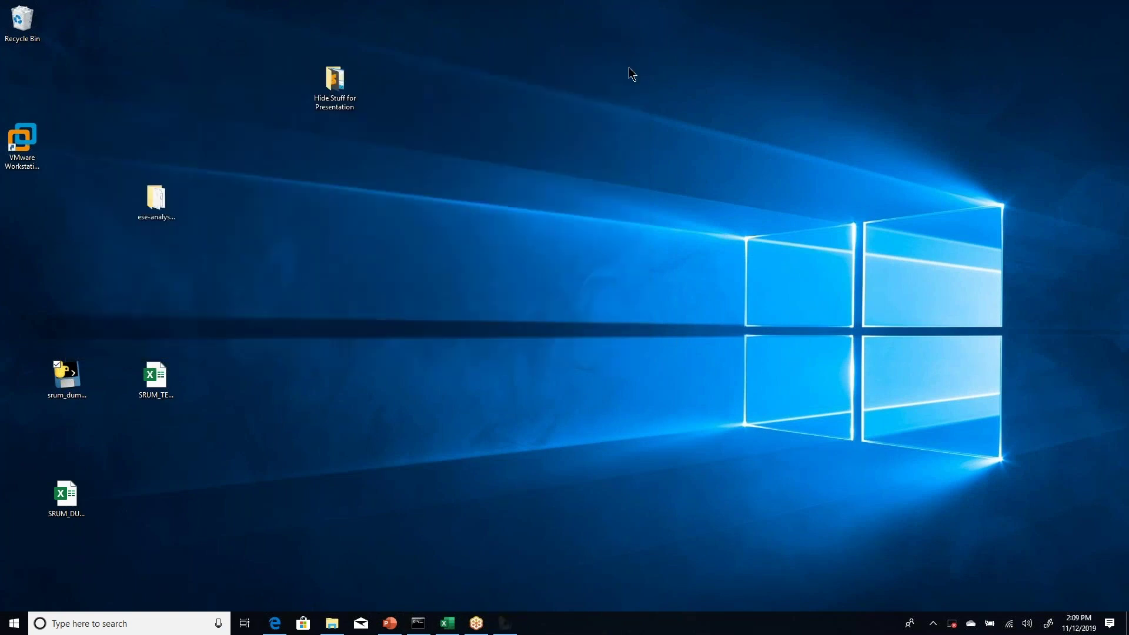
pyautogui.rightClick(71, 376)
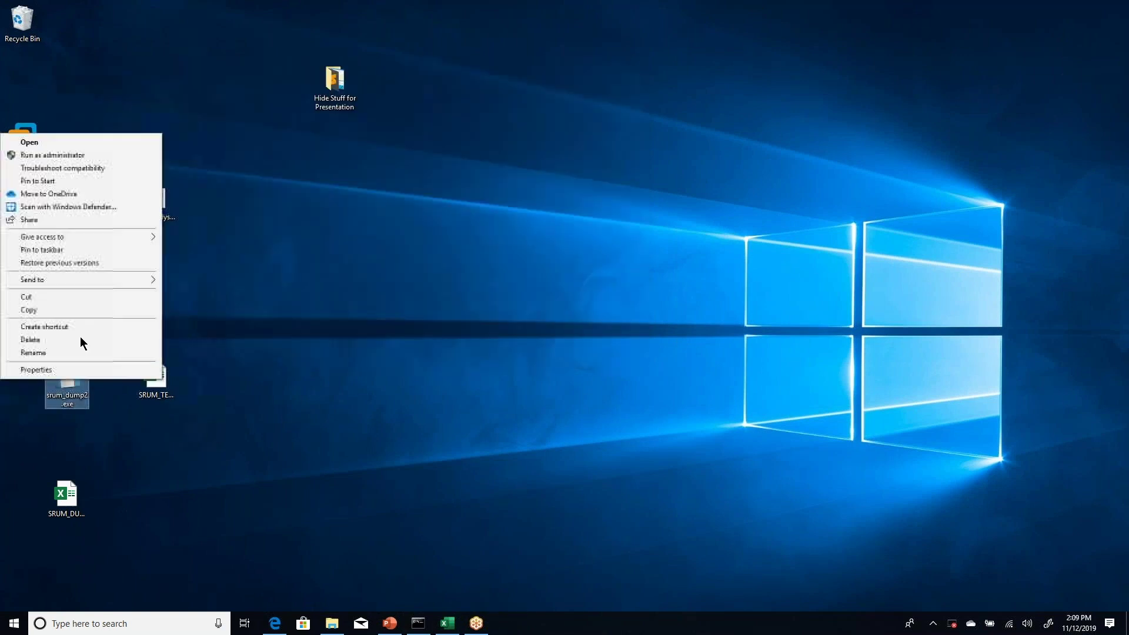
pyautogui.click(85, 156)
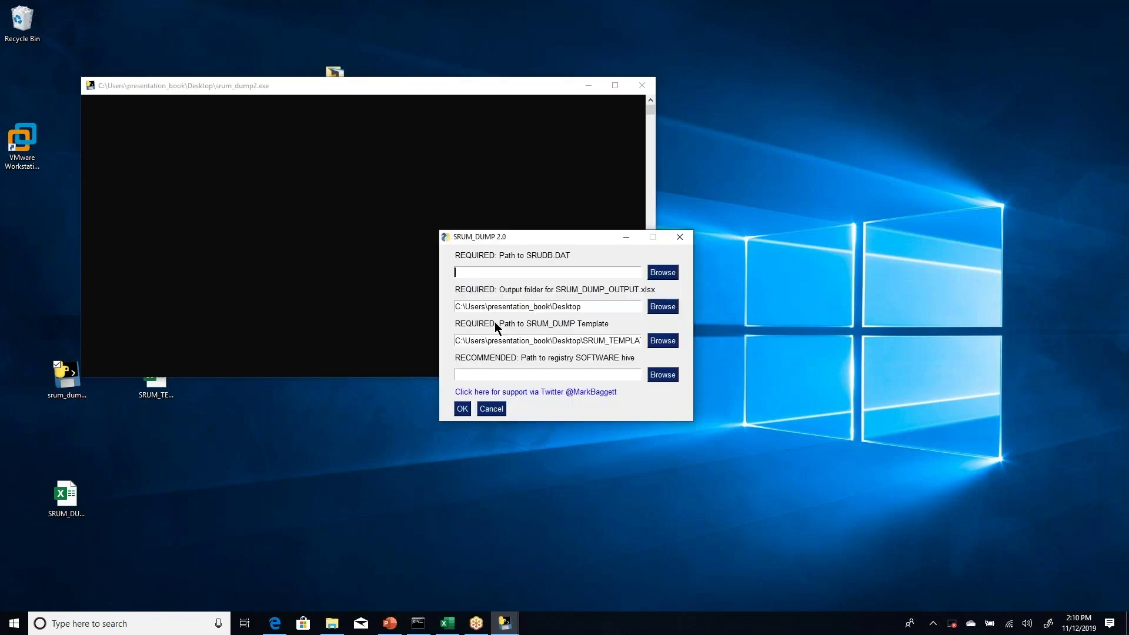
# Choose SRUDB.dat from C:\Windows\System32\sru as the source, using Auto Extract for the live system files, and start the dump
pyautogui.click(661, 271)
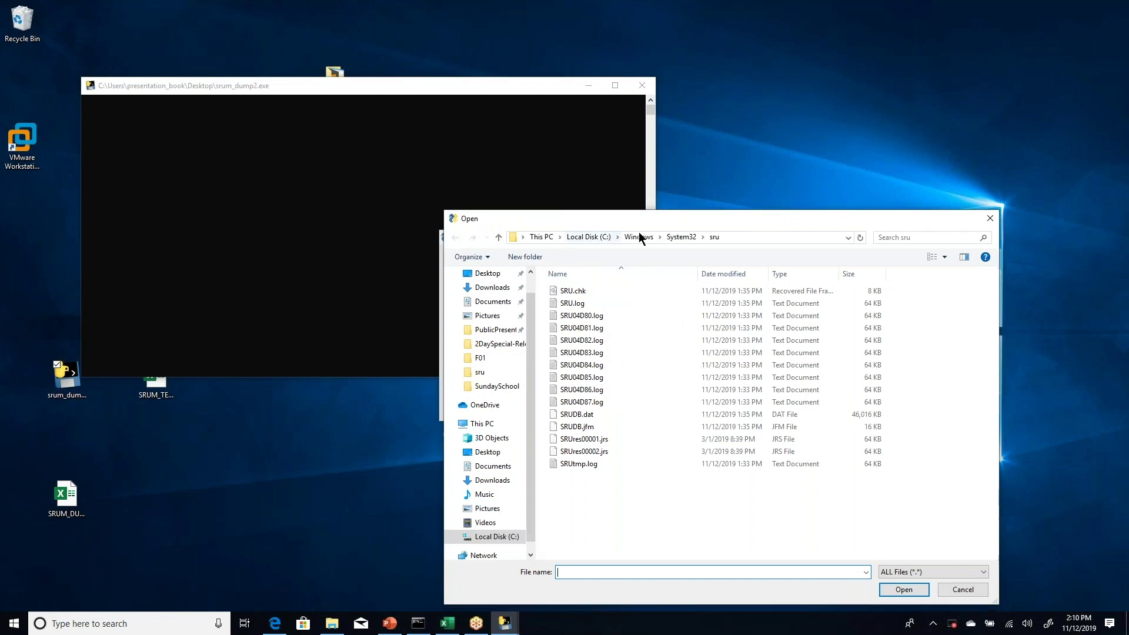
pyautogui.click(568, 416)
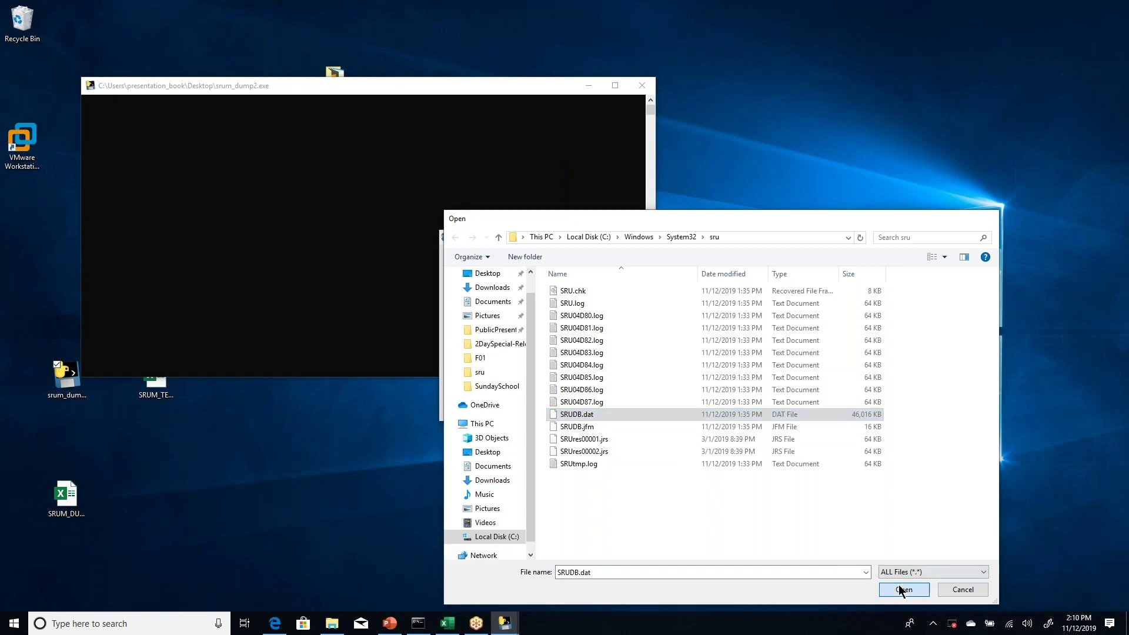
pyautogui.click(896, 589)
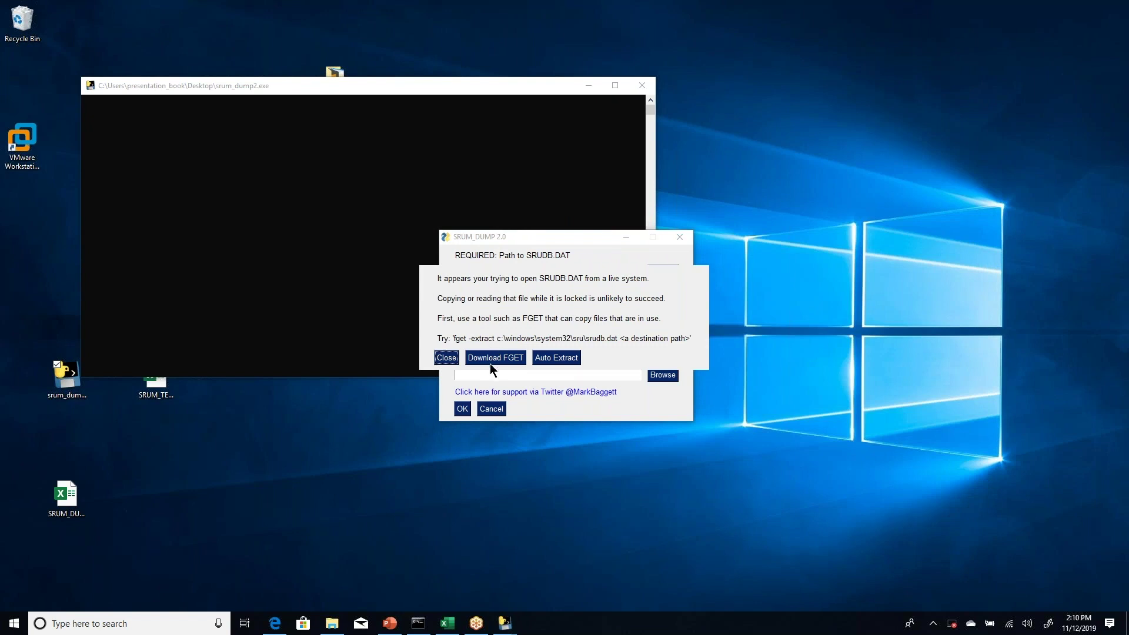
pyautogui.click(562, 358)
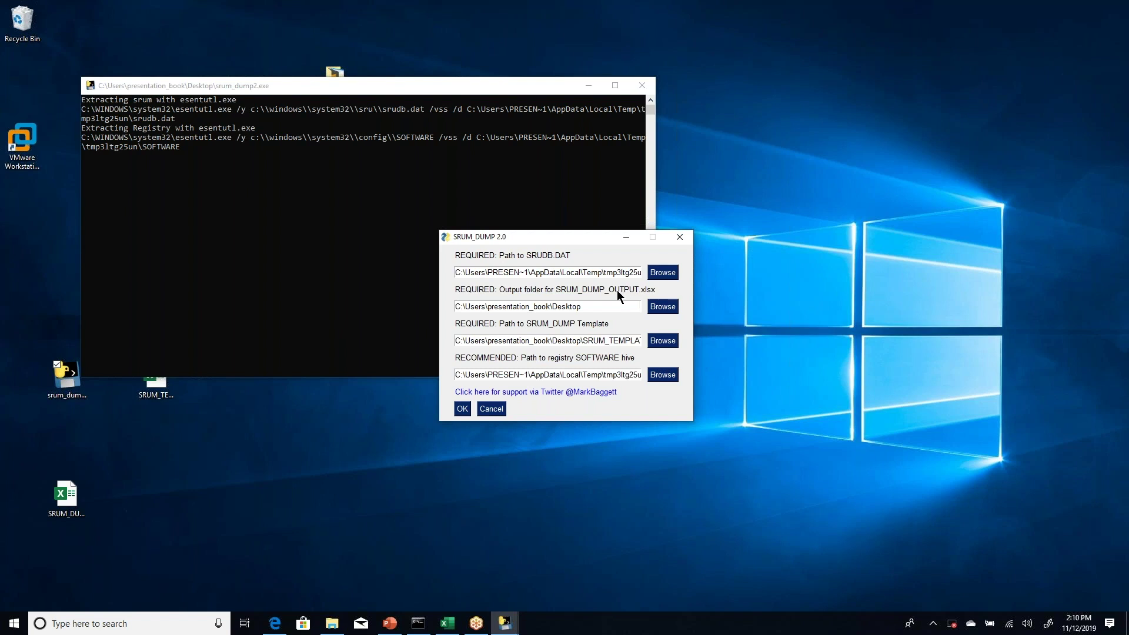
pyautogui.click(460, 409)
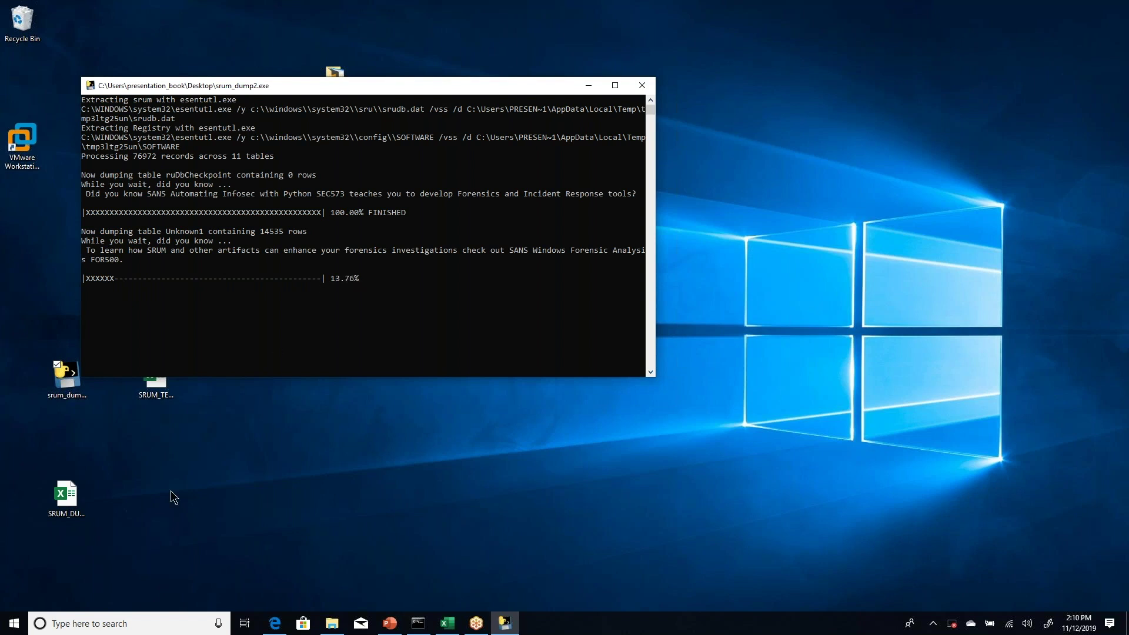
# In the desktop's SRUM_DUMP_EXAMPLE_OUTPUT.xlsx, zoom the Application Resource Usage sheet to 200% and fit the Srum ID Number column to its contents
pyautogui.doubleClick(75, 499)
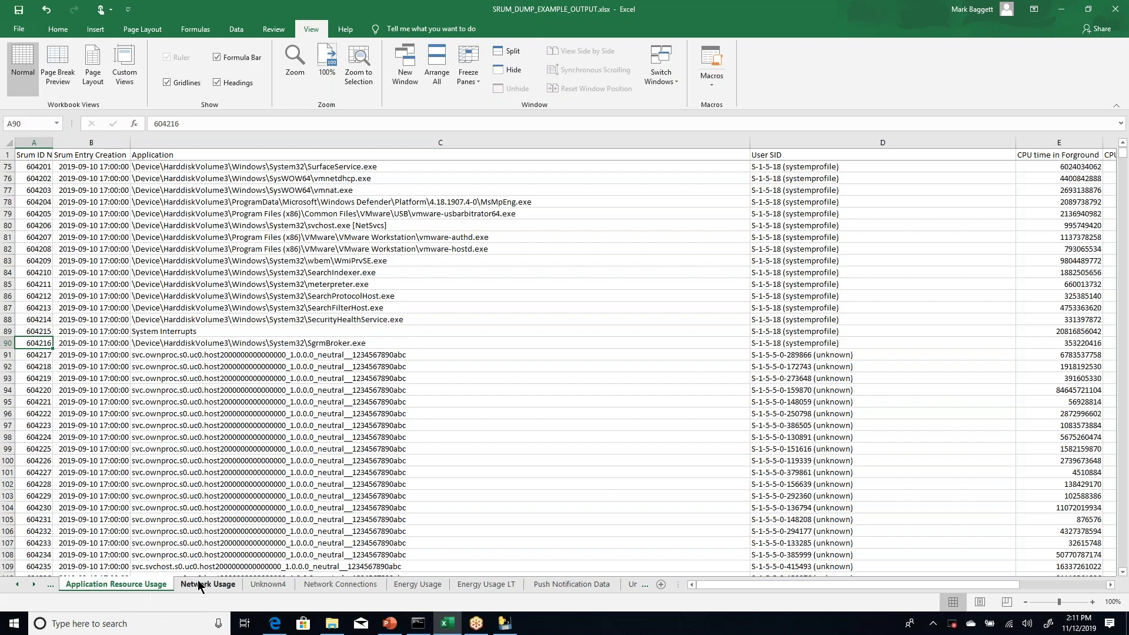
pyautogui.click(296, 63)
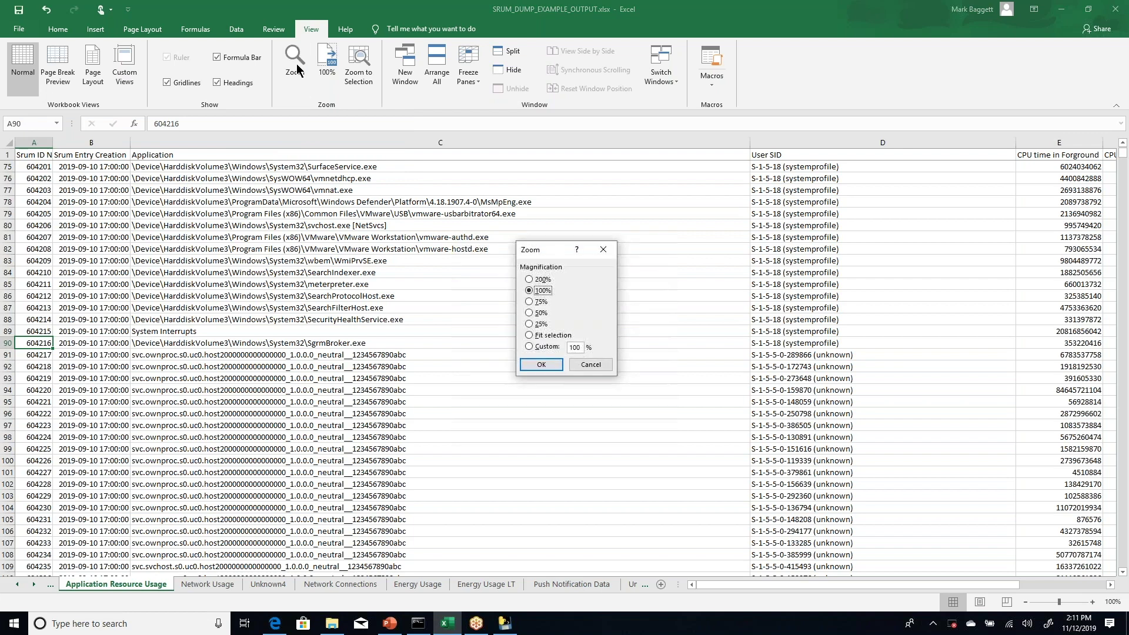
pyautogui.click(538, 364)
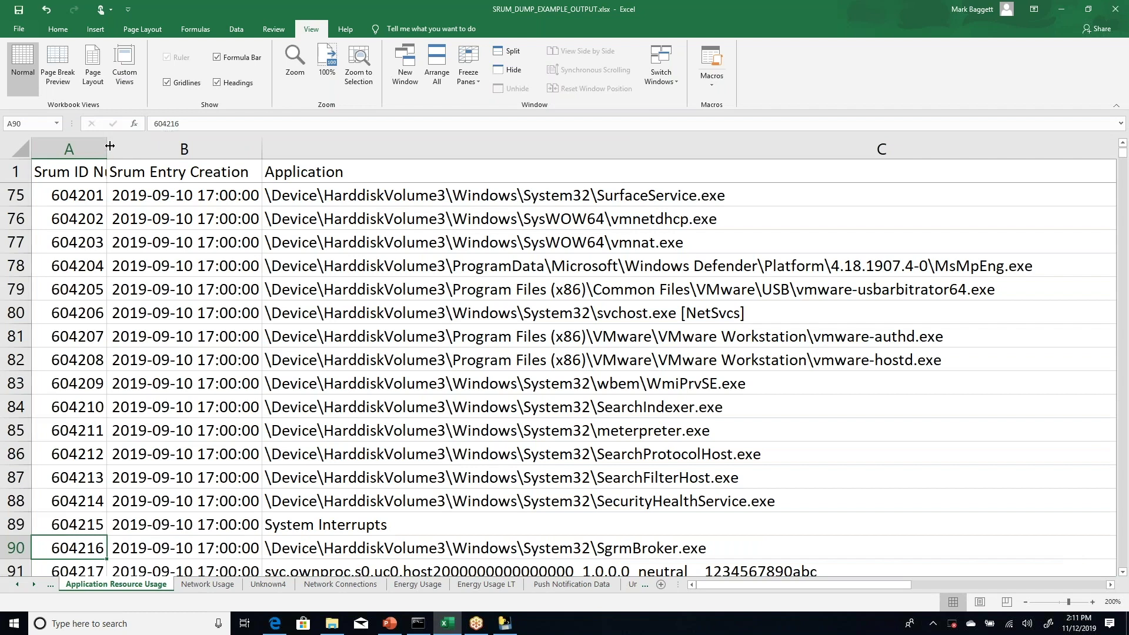
pyautogui.doubleClick(107, 146)
# Examine the fields of row 75 from Srum Entry Creation across to ForegroundContextSwitches and return to the first column
pyautogui.click(255, 196)
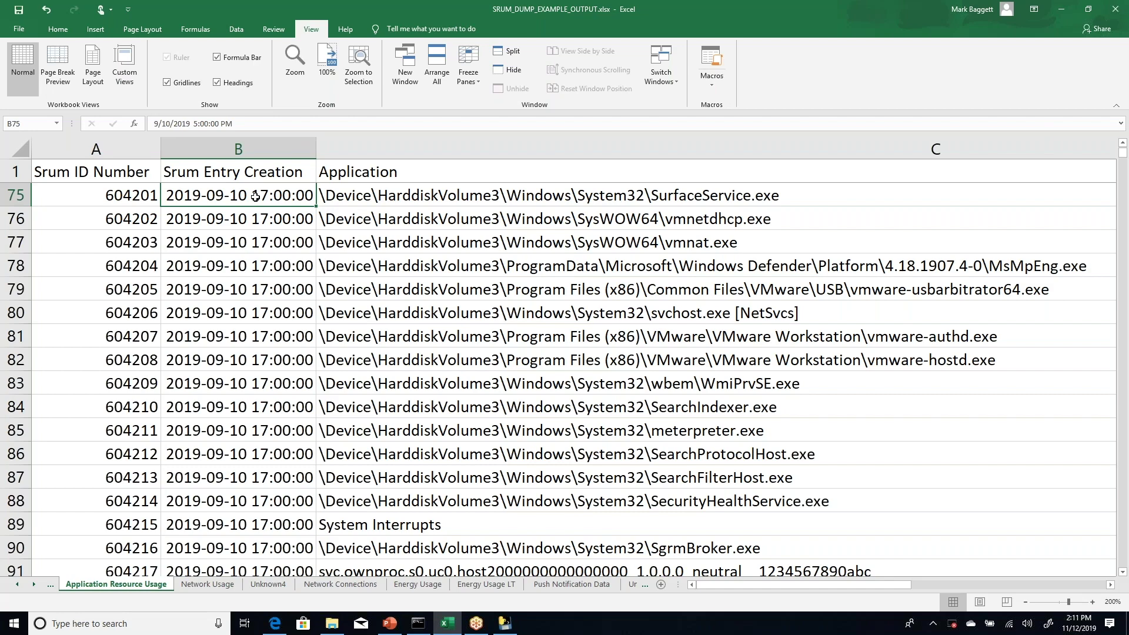
pyautogui.press('Right')
pyautogui.press('Right')
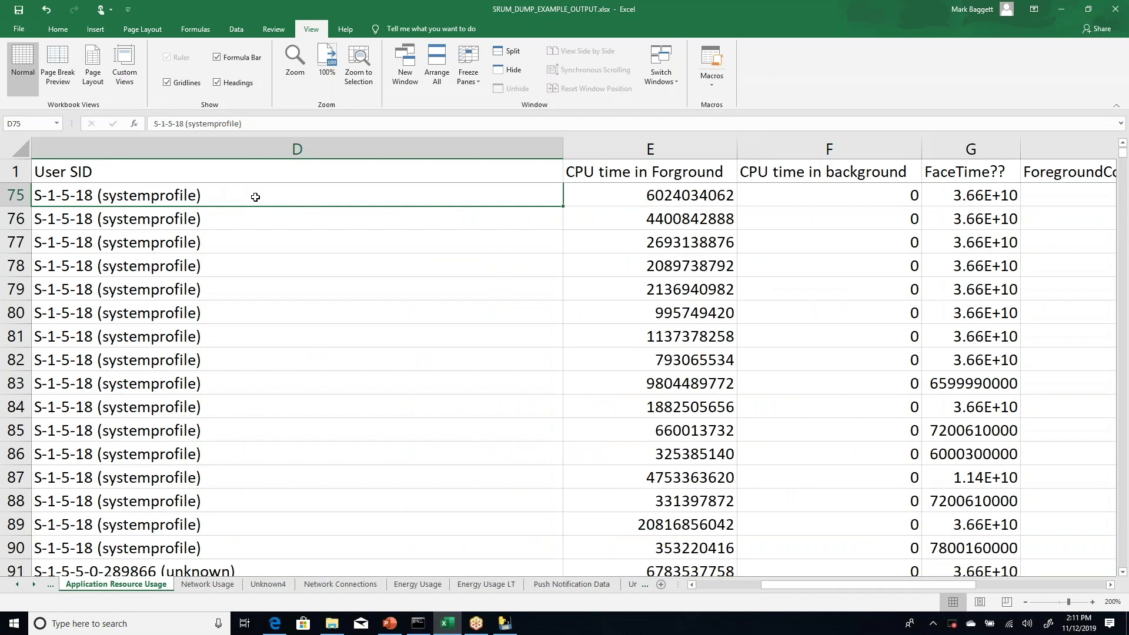
pyautogui.press('Right')
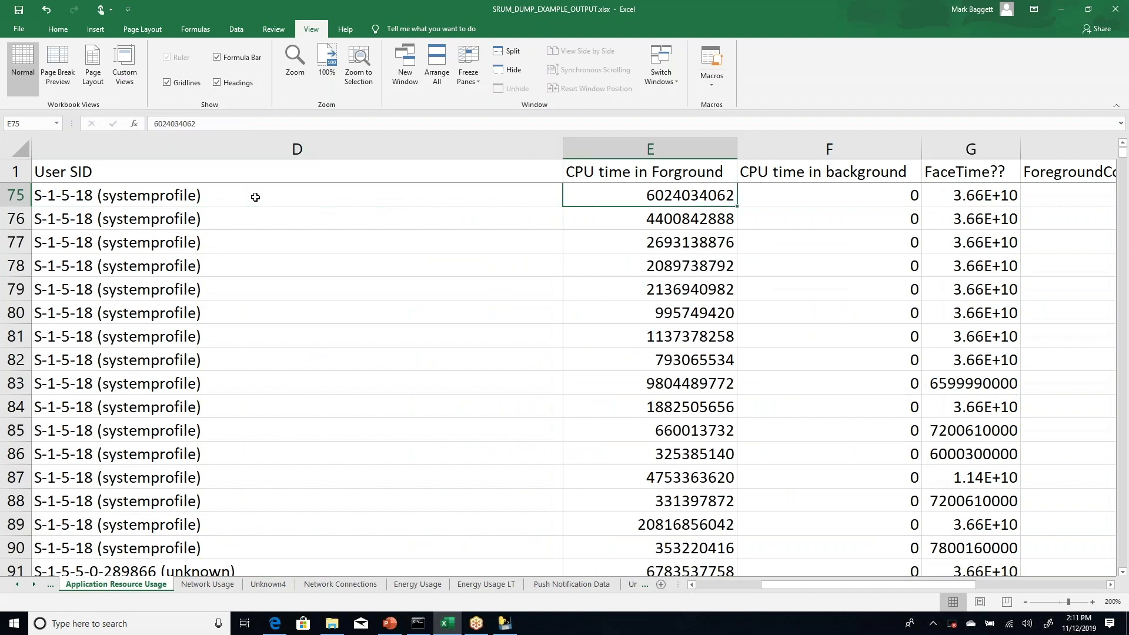
pyautogui.press('Right')
pyautogui.press('Right')
pyautogui.press('Right')
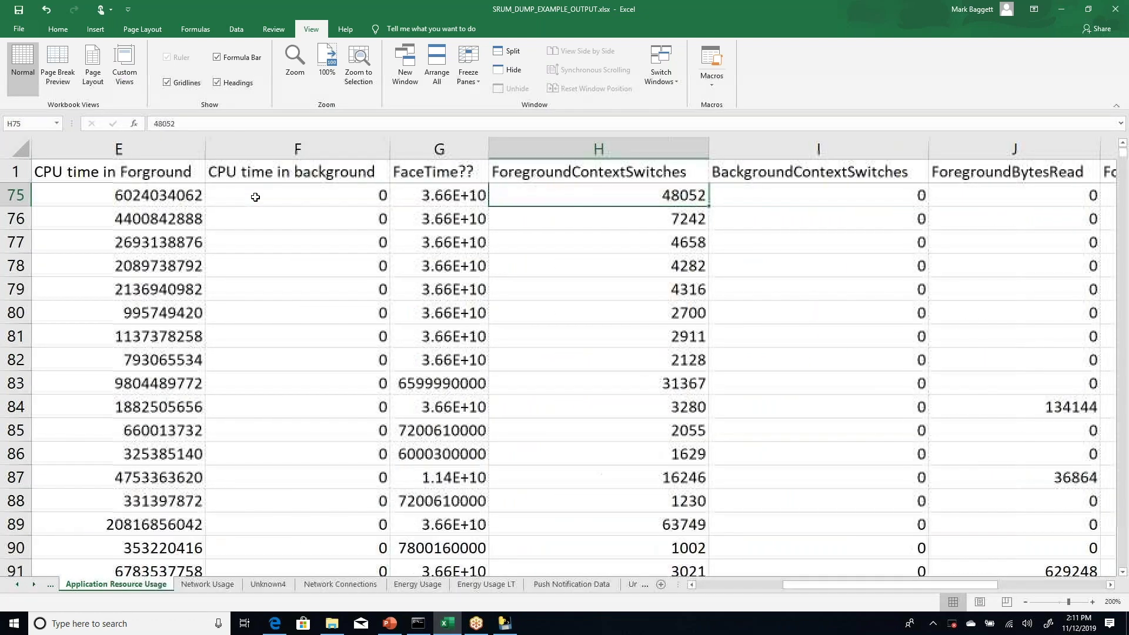
pyautogui.press('Left')
pyautogui.press('Left')
pyautogui.press('Left')
pyautogui.press('Left')
pyautogui.press('Left')
pyautogui.press('Left')
pyautogui.press('Left')
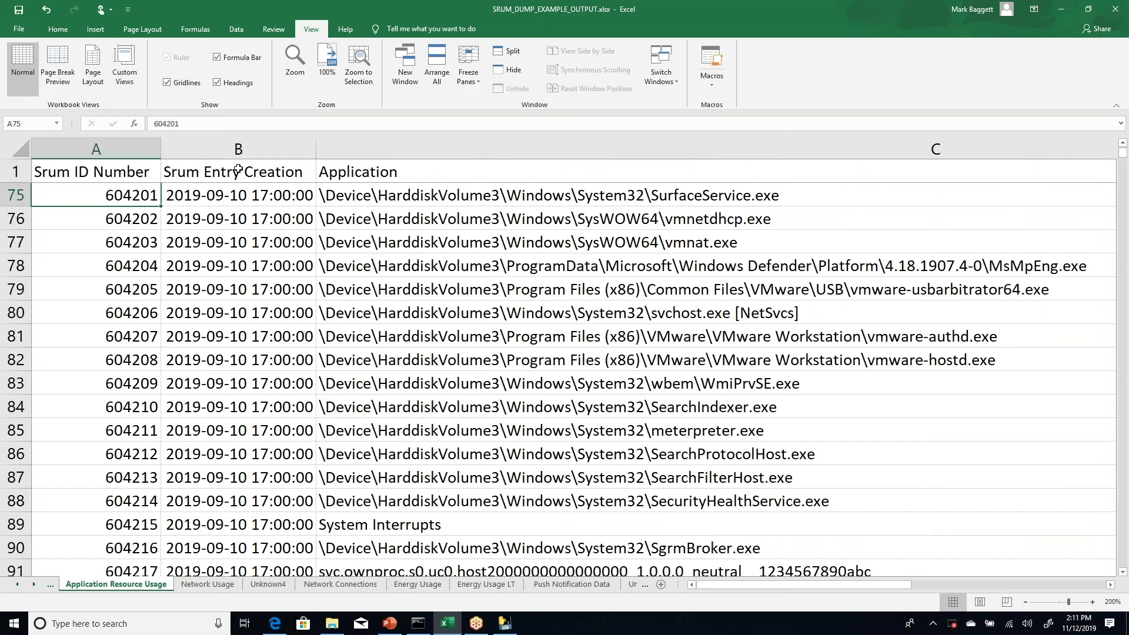
# Examine how the Srum Entry Creation timestamps progress down the Application Resource Usage sheet, from row 75 to beyond row 1060
pyautogui.click(219, 196)
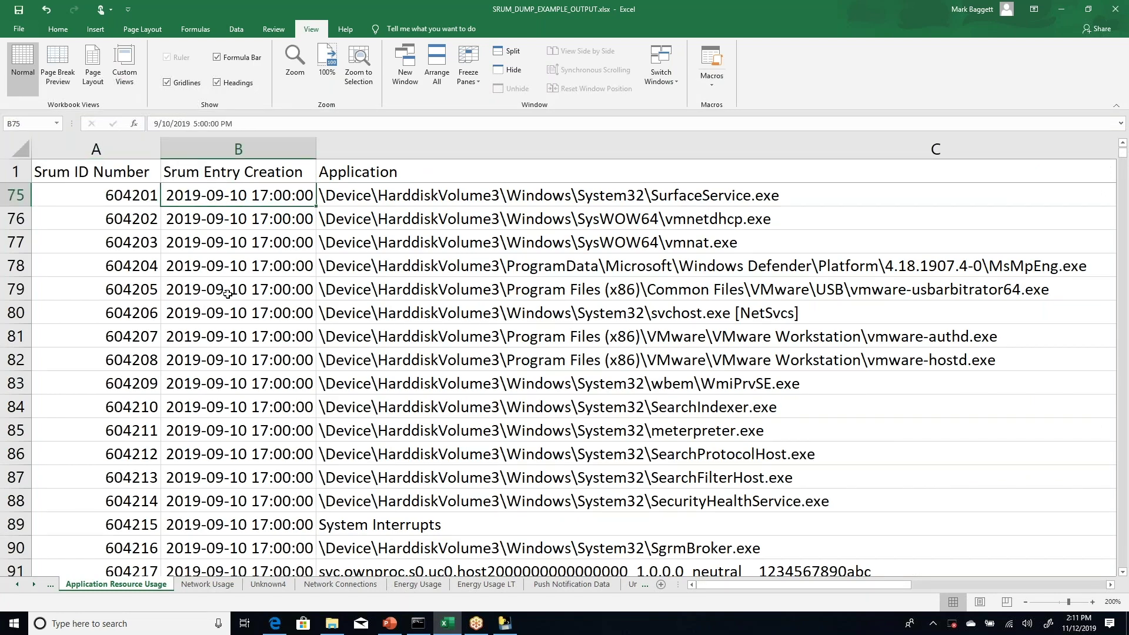
pyautogui.scroll(-20, 228, 294)
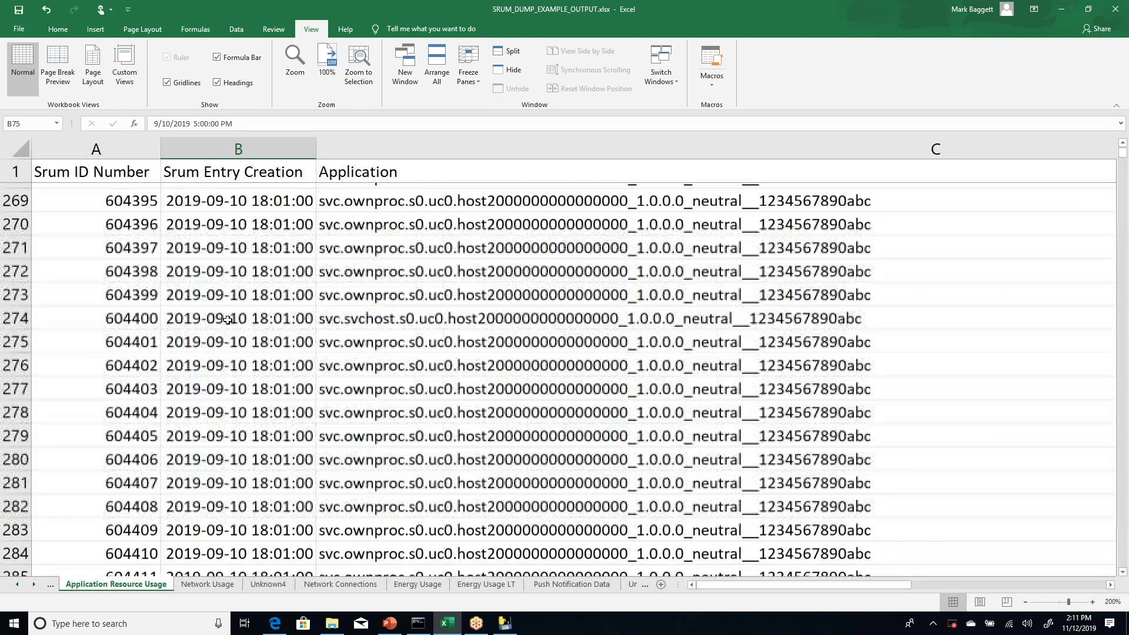
pyautogui.scroll(-20, 228, 319)
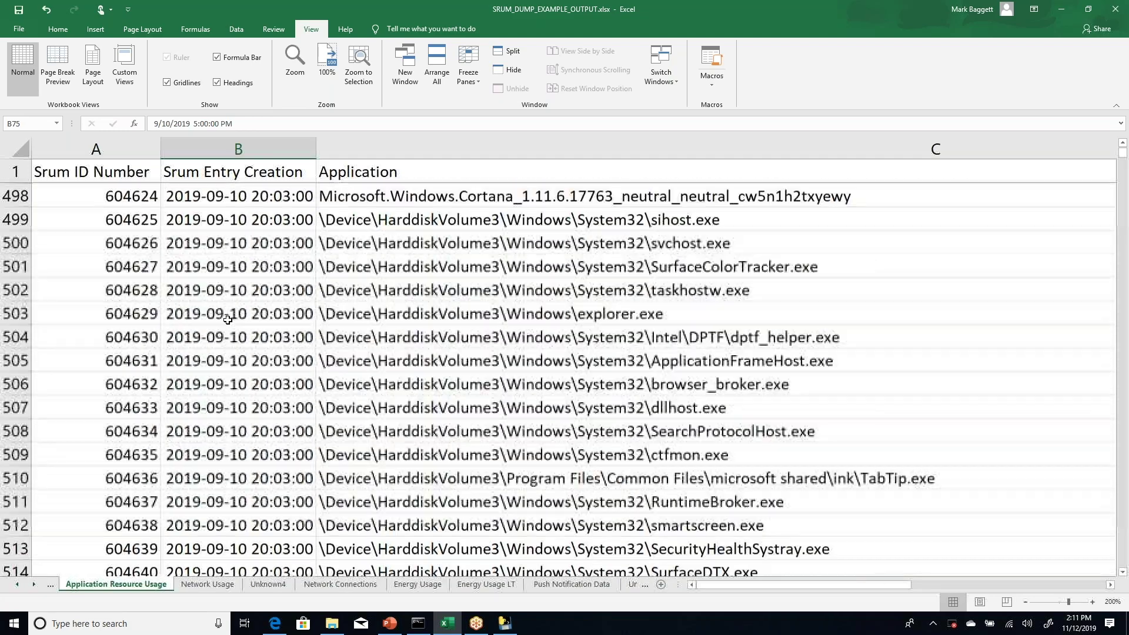
pyautogui.scroll(-20, 227, 320)
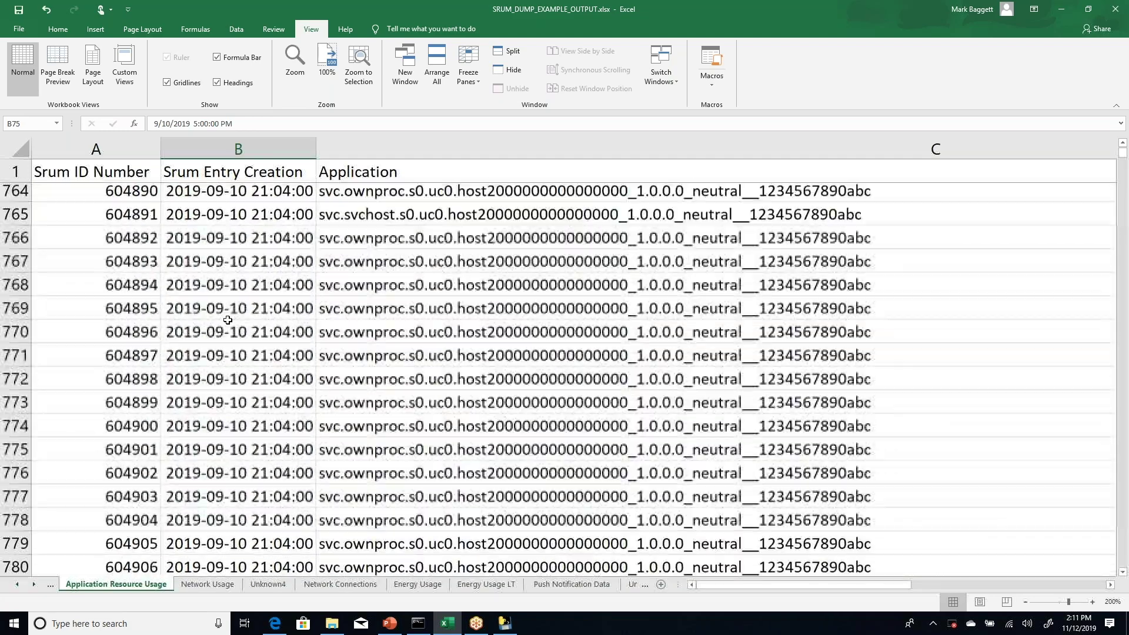
pyautogui.scroll(-20, 228, 319)
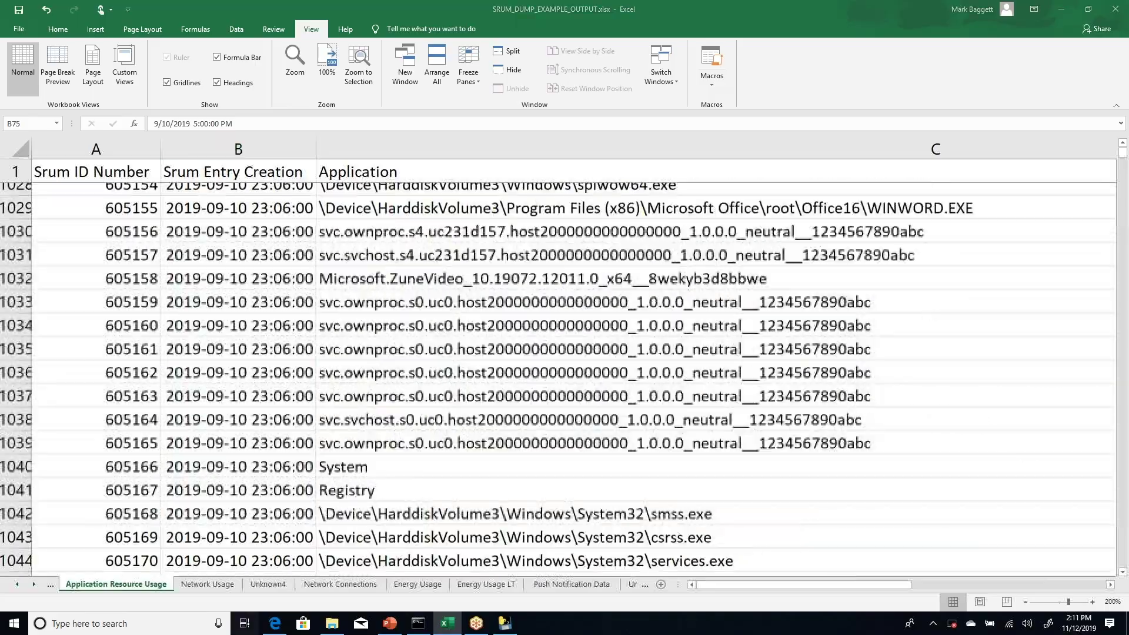
pyautogui.scroll(-11, 228, 320)
pyautogui.press('super+Tab')
pyautogui.click(110, 147)
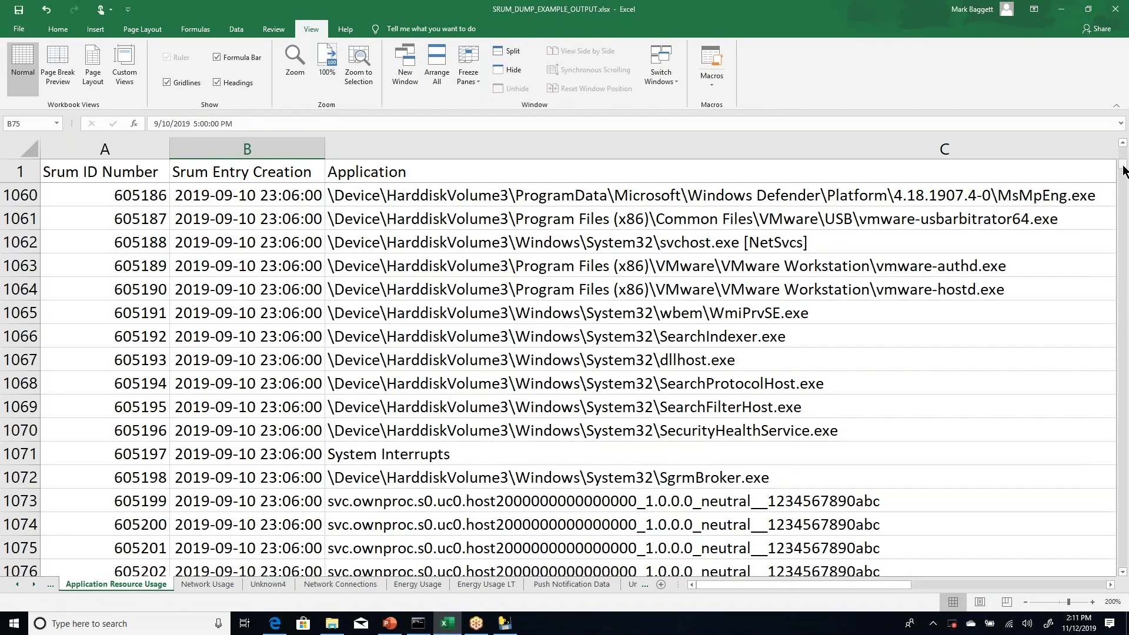
# Go to the last records of the Application Resource Usage sheet and check their Srum Entry Creation and User SID fields
pyautogui.moveTo(1124, 171); pyautogui.dragTo(1123, 565)
pyautogui.click(245, 550)
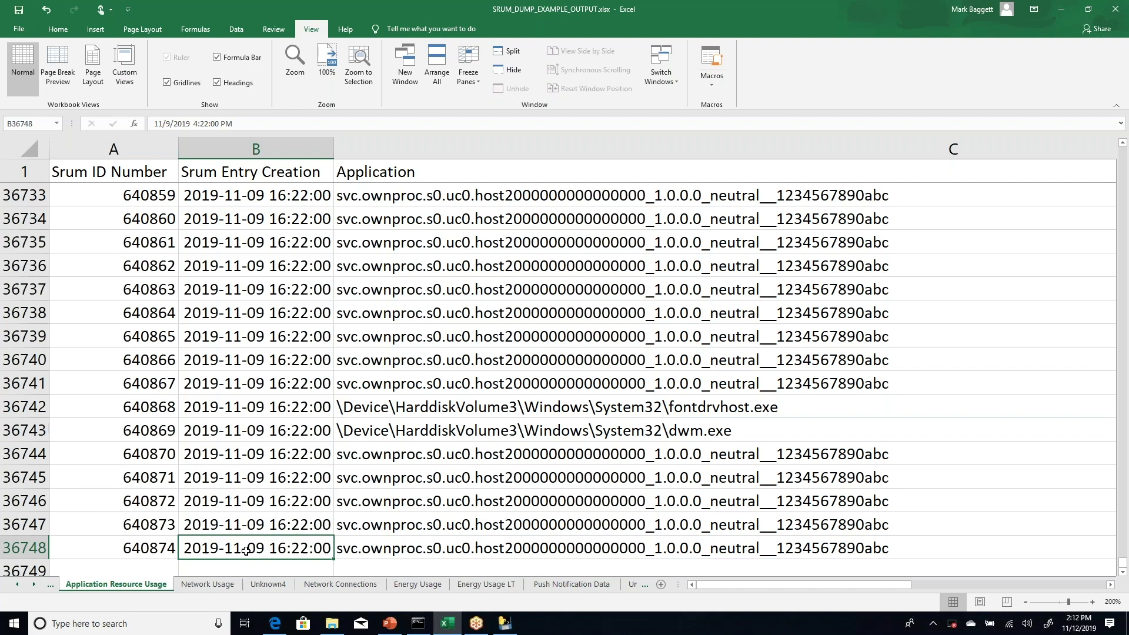
pyautogui.click(307, 528)
pyautogui.press('Right')
pyautogui.press('Right')
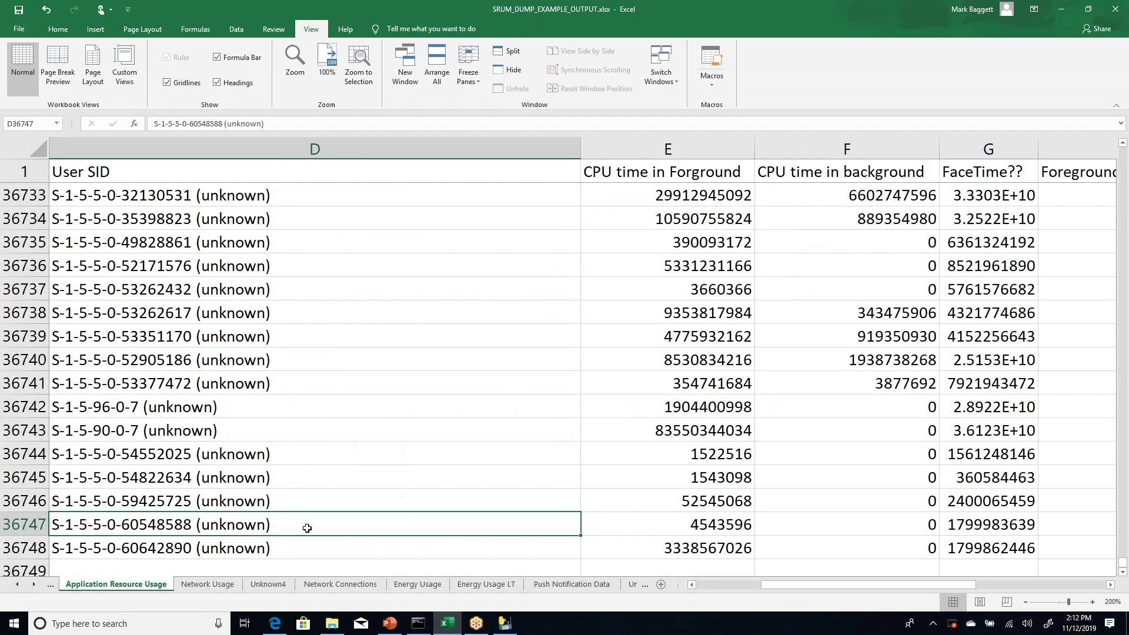
# Examine the User SID values from row 36747 up to row 36712 and the application recorded in row 36712
pyautogui.press('Up')
pyautogui.press('Up')
pyautogui.press('Up')
pyautogui.press('Up')
pyautogui.press('Up')
pyautogui.press('Up')
pyautogui.press('Up')
pyautogui.press('Up')
pyautogui.press('Up')
pyautogui.press('Up')
pyautogui.press('Up')
pyautogui.press('Up')
pyautogui.press('Up')
pyautogui.press('Up')
pyautogui.press('Up')
pyautogui.press('Up')
pyautogui.press('Up')
pyautogui.press('Up')
pyautogui.press('Up')
pyautogui.press('Up')
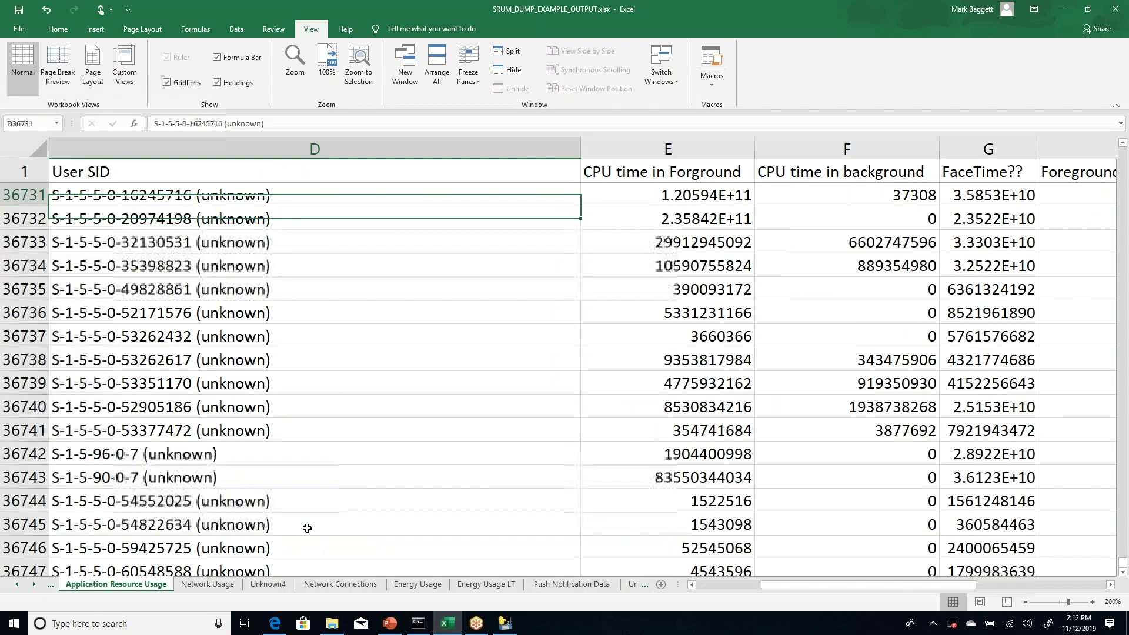
pyautogui.press('Up')
pyautogui.press('Up')
pyautogui.press('Up')
pyautogui.press('Up')
pyautogui.press('Up')
pyautogui.press('Up')
pyautogui.press('Up')
pyautogui.press('Up')
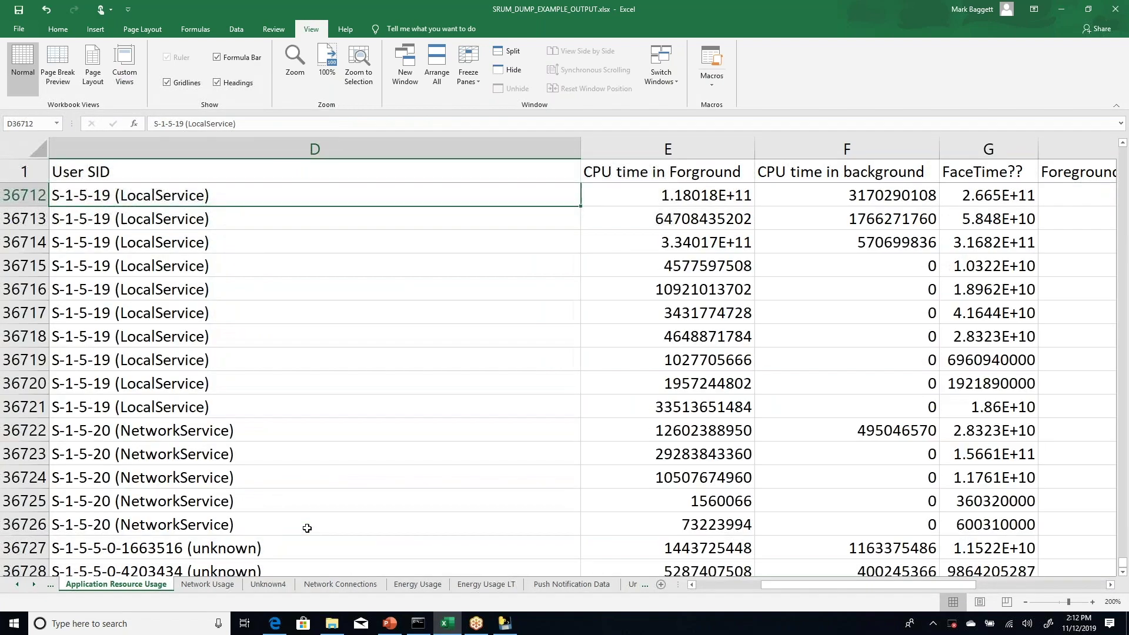
pyautogui.press('Left')
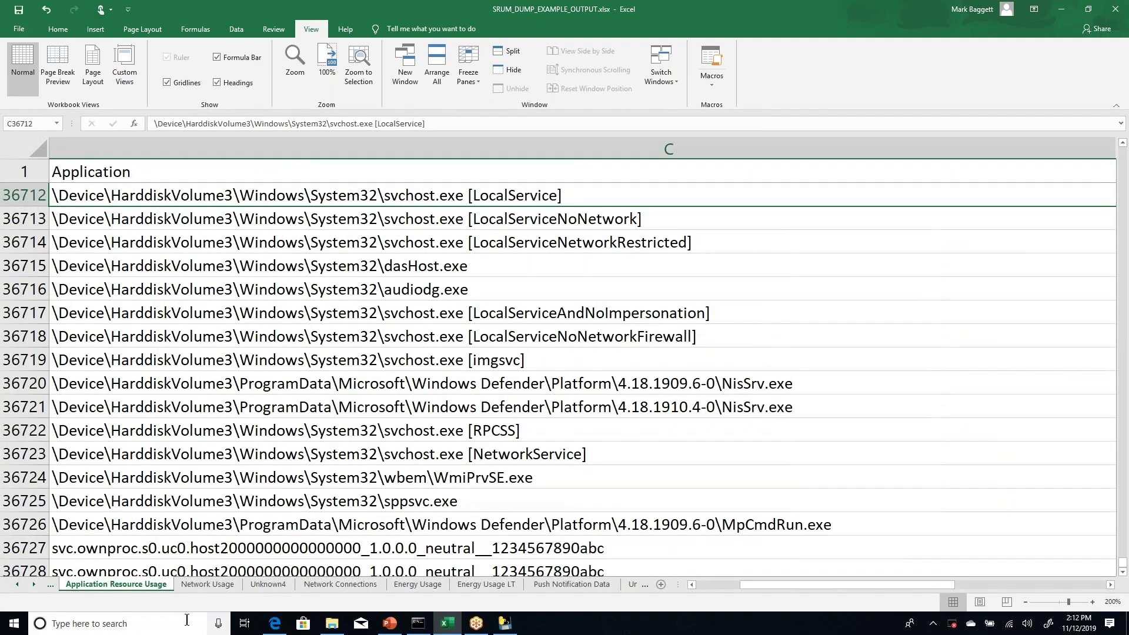
# Display the Network Usage sheet at 200% zoom
pyautogui.click(204, 582)
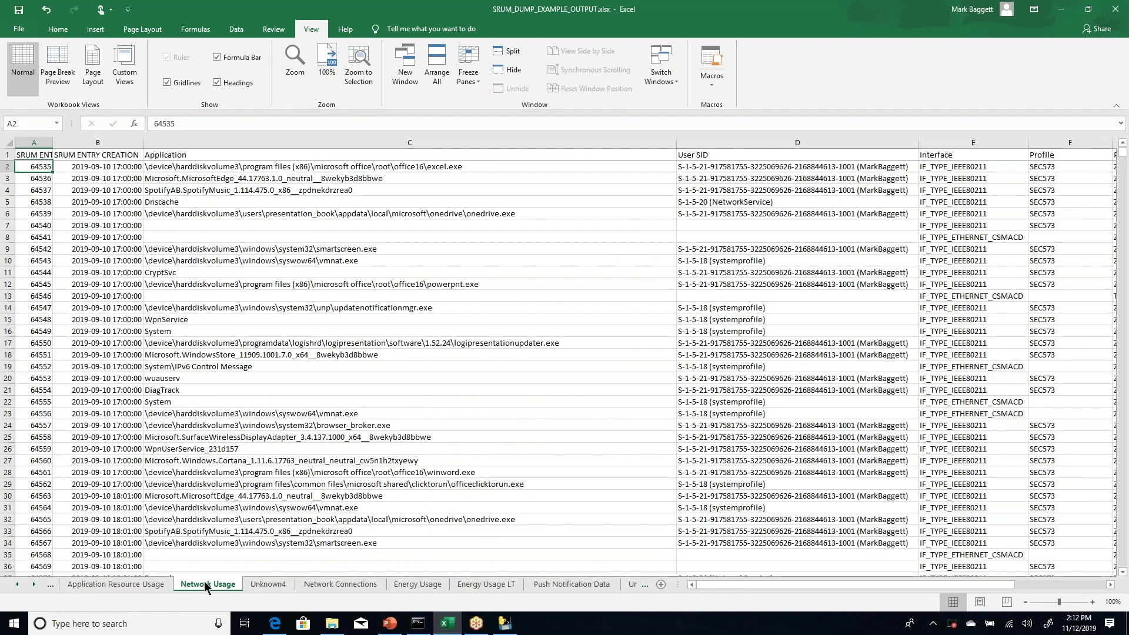
pyautogui.click(295, 64)
pyautogui.click(537, 279)
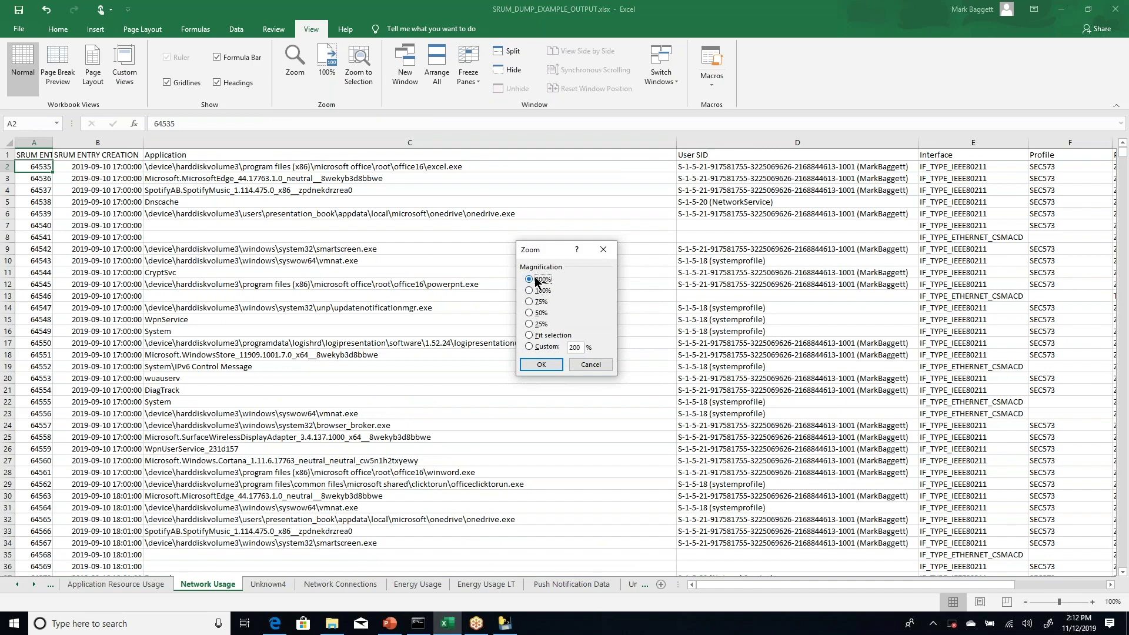
pyautogui.click(541, 365)
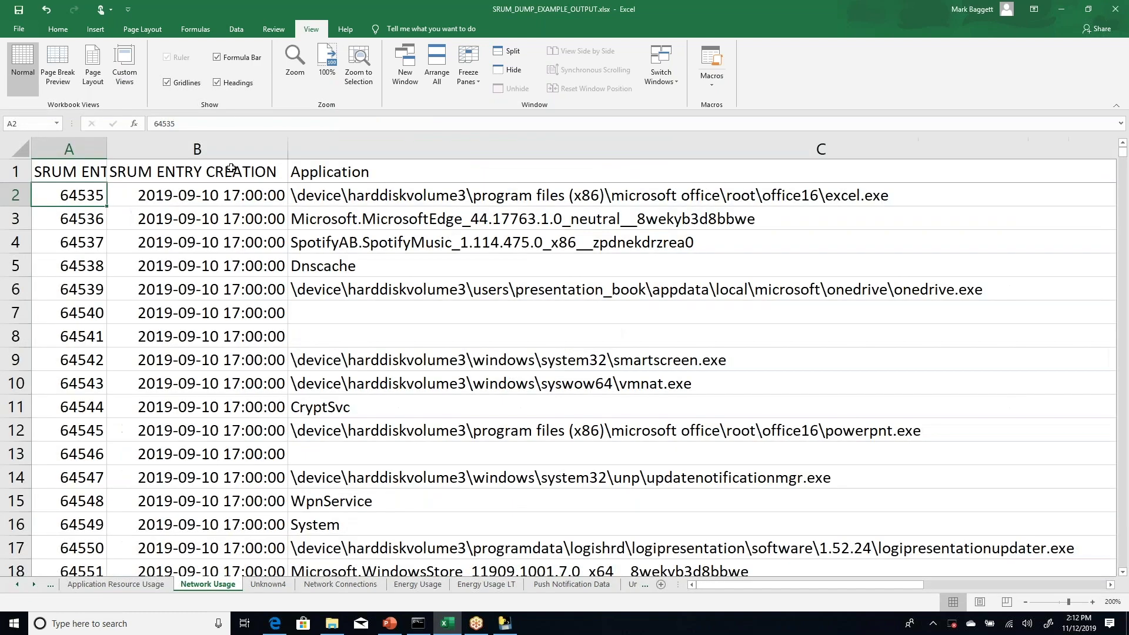
# Examine the SRUM Entry Creation, Application and User SID fields of row 2 in the Network Usage sheet
pyautogui.click(222, 198)
pyautogui.press('Right')
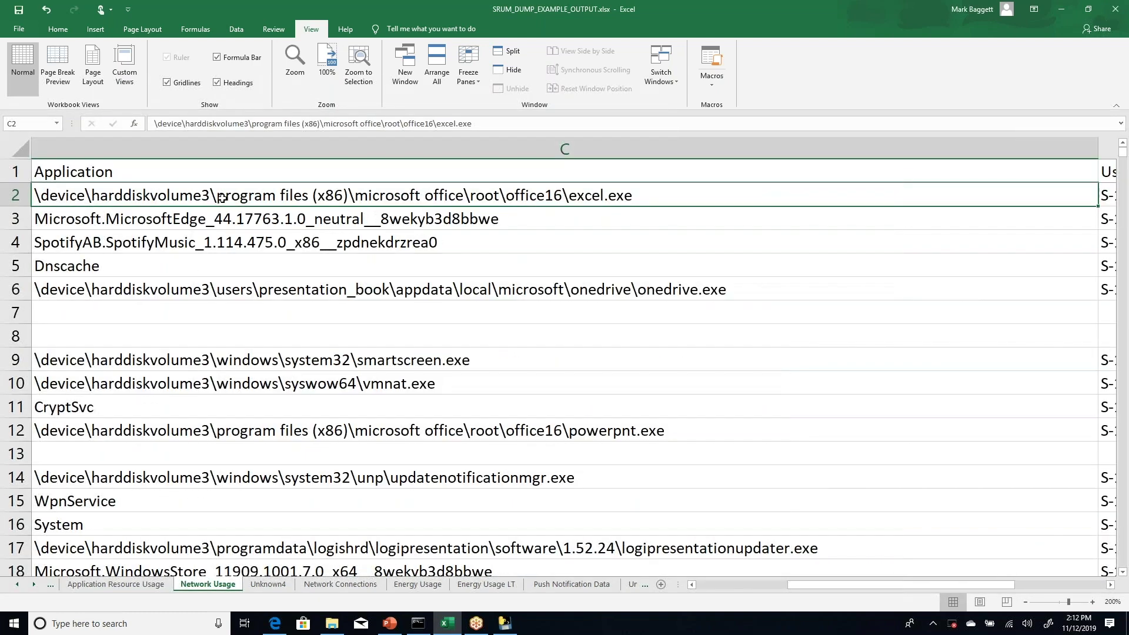
pyautogui.press('Right')
pyautogui.press('Left')
pyautogui.press('Left')
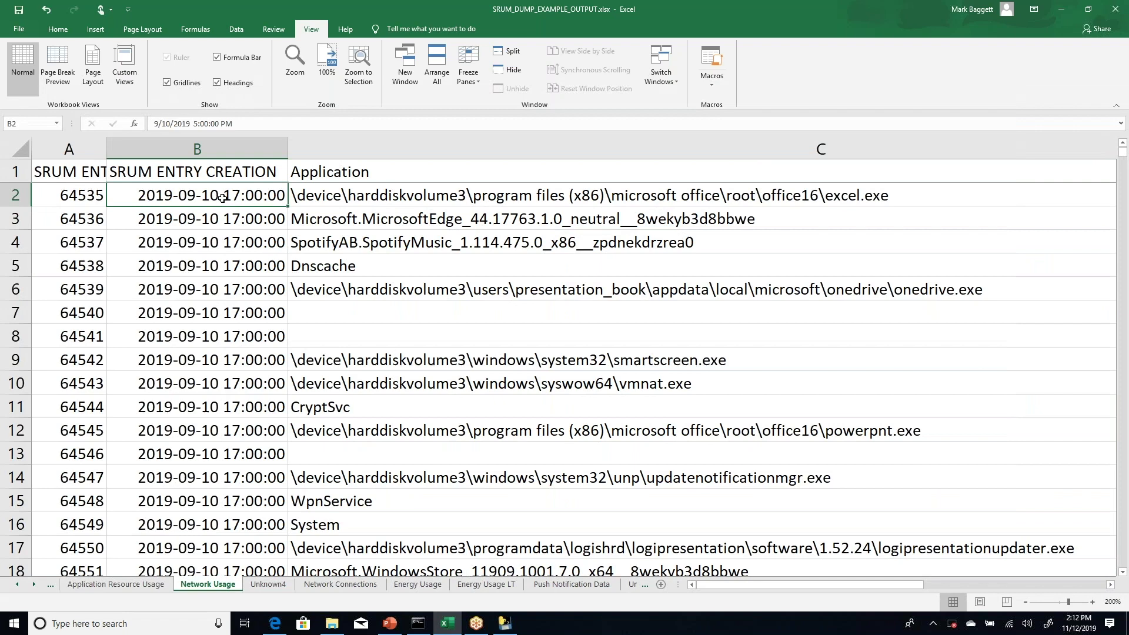
pyautogui.press('Right')
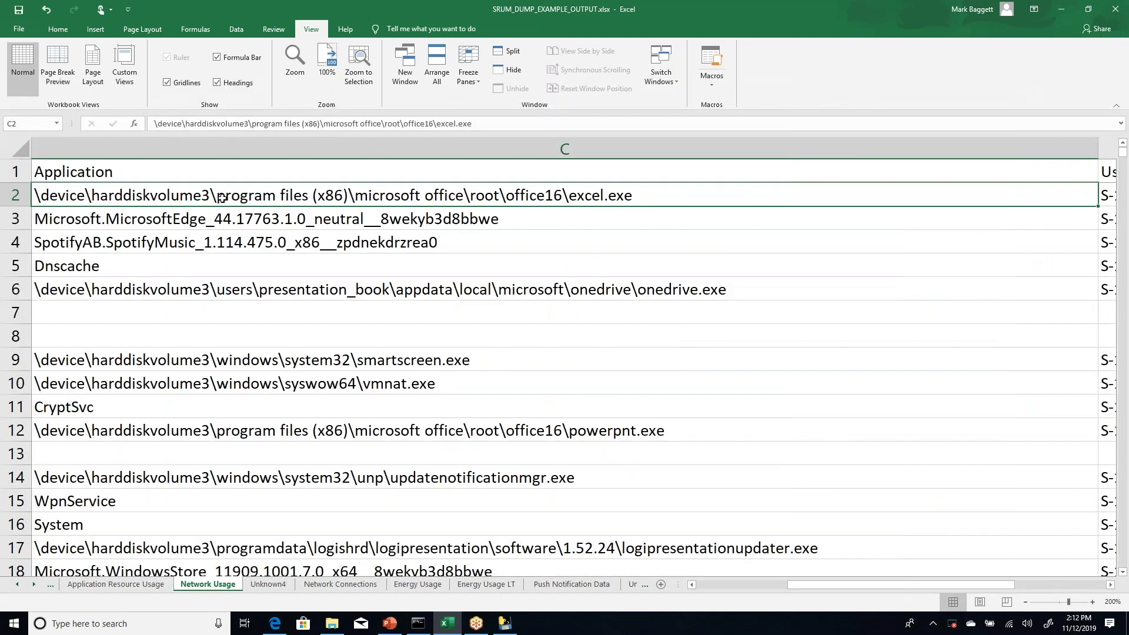
pyautogui.press('Right')
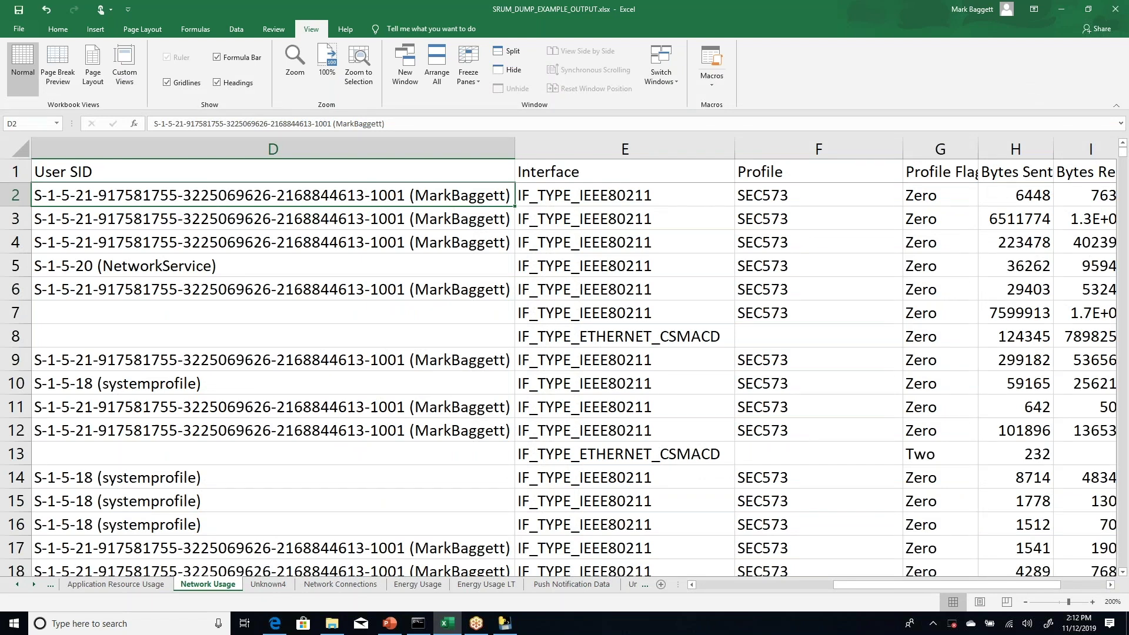
# Examine row 2's Interface, Profile, Profile Flags, Bytes Sent and Bytes Received fields, and return to the first column
pyautogui.click(570, 193)
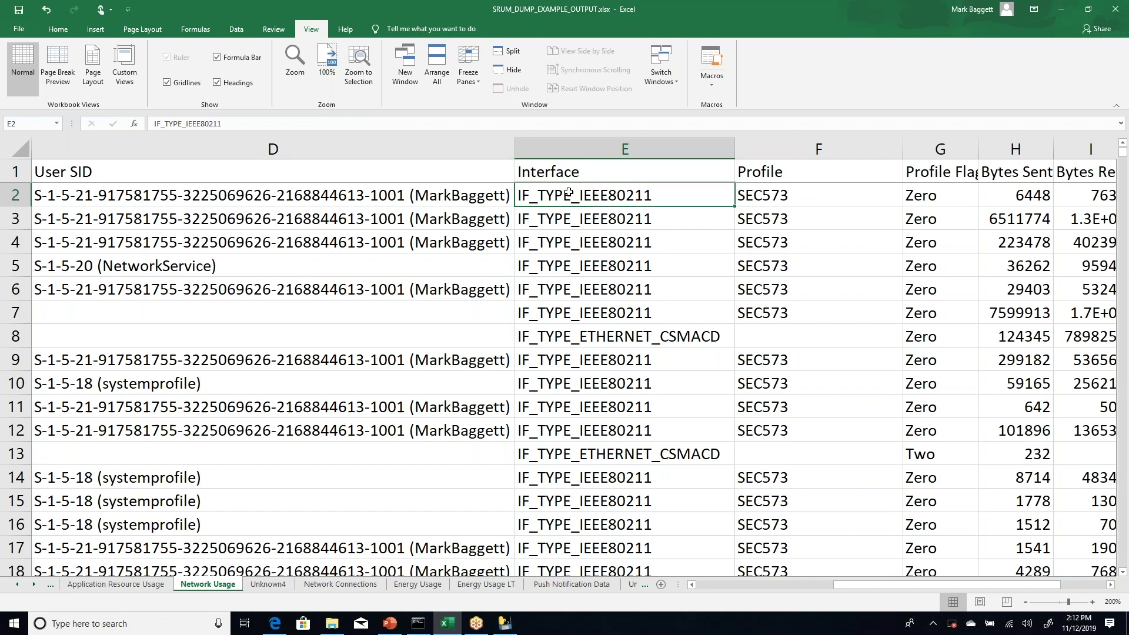
pyautogui.press('Right')
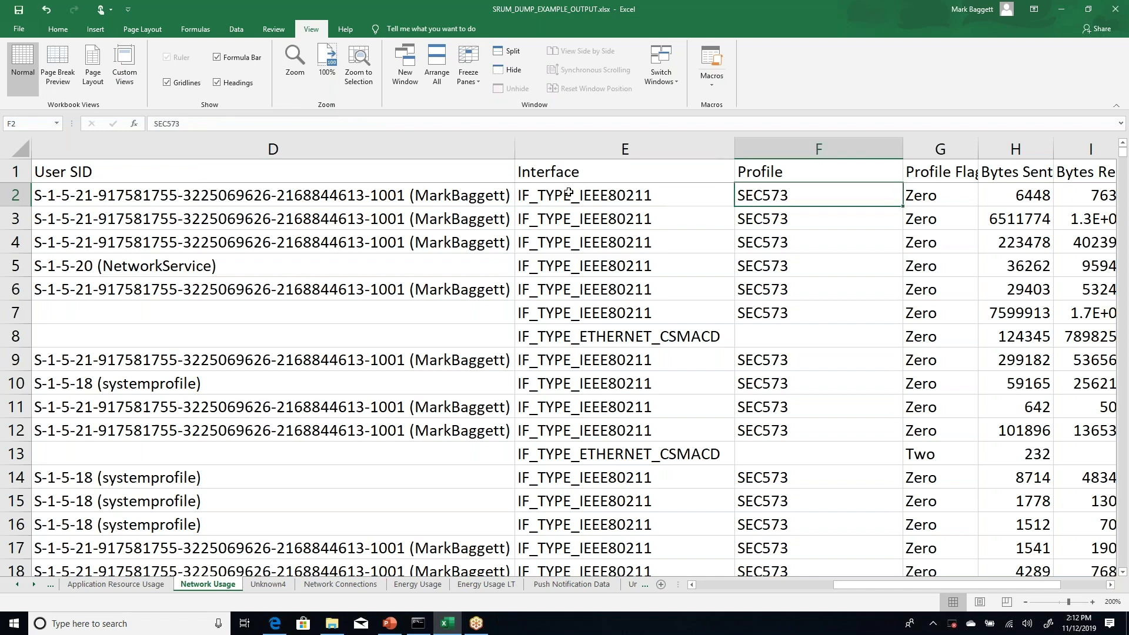
pyautogui.press('Right')
pyautogui.press('Right')
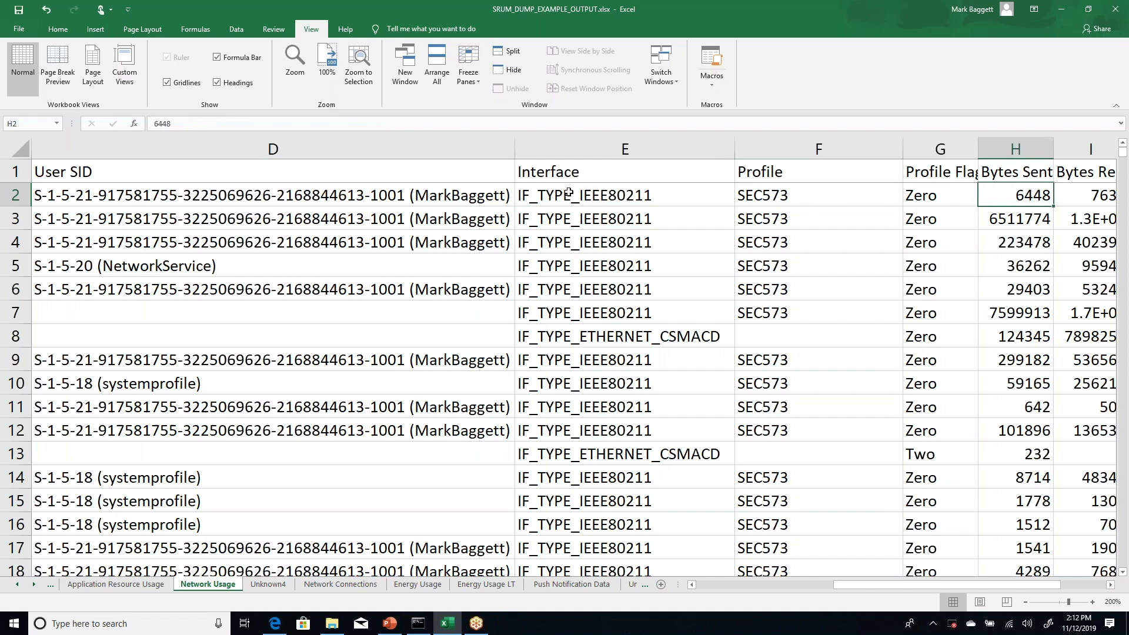
pyautogui.press('Right')
pyautogui.press('Right')
pyautogui.press('Left')
pyautogui.press('Left')
pyautogui.press('Left')
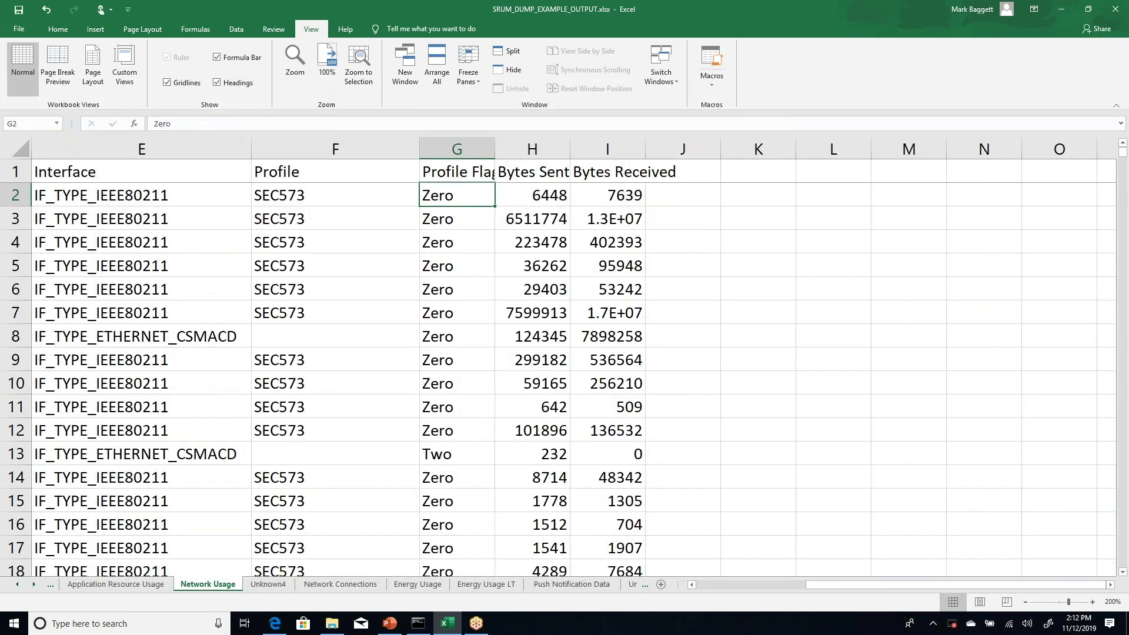
pyautogui.press('Right')
pyautogui.press('Right')
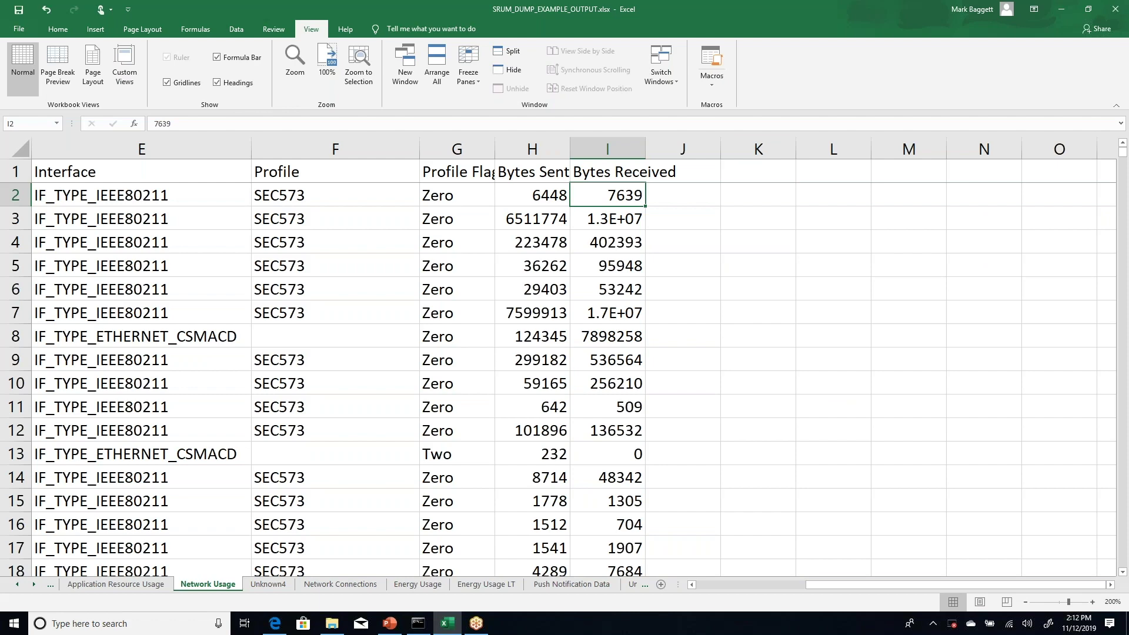
pyautogui.press('Left')
pyautogui.press('Left')
pyautogui.press('Left')
pyautogui.press('Left')
pyautogui.press('Left')
pyautogui.press('Left')
pyautogui.press('Left')
pyautogui.press('Left')
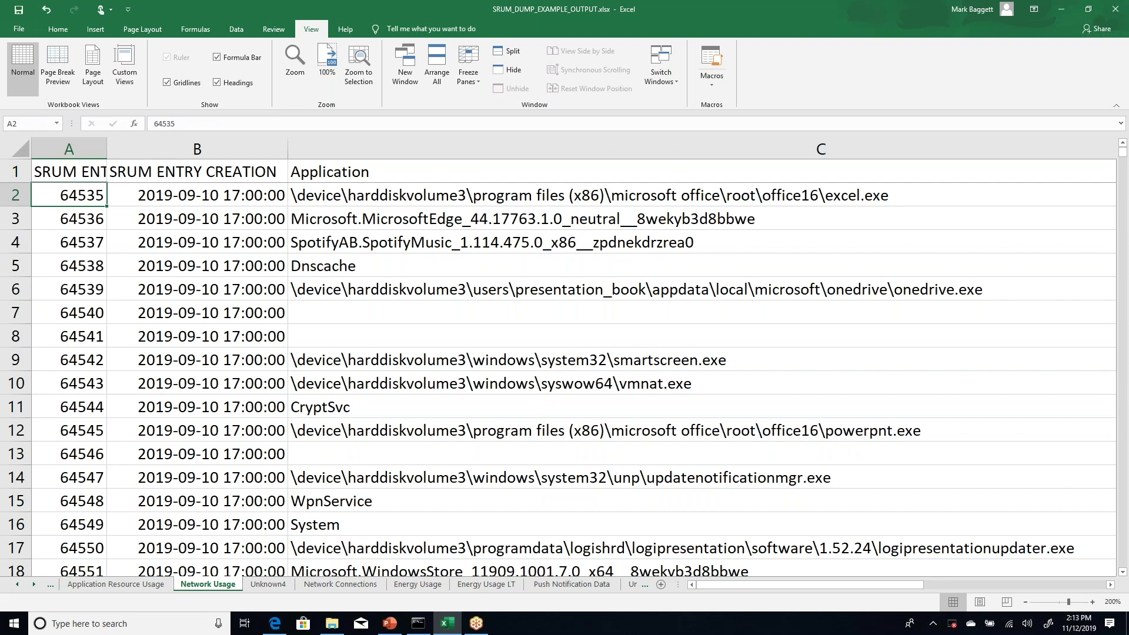
# View the Energy Usage and Energy Usage LT sheets, and close the workbook without saving changes
pyautogui.click(427, 588)
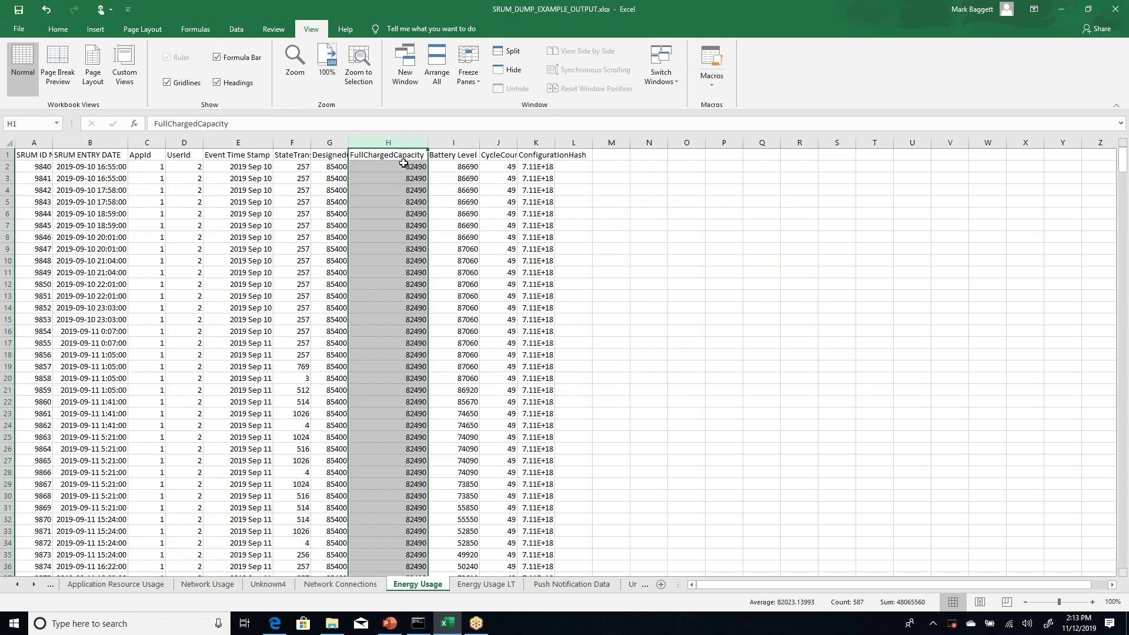
pyautogui.click(490, 584)
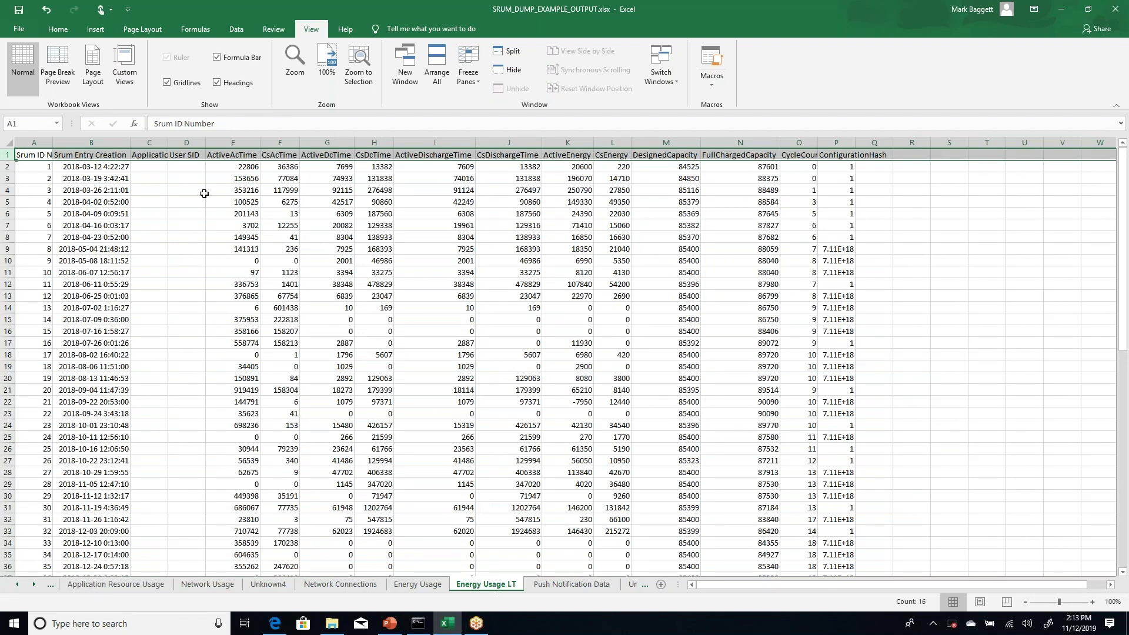
pyautogui.click(1112, 7)
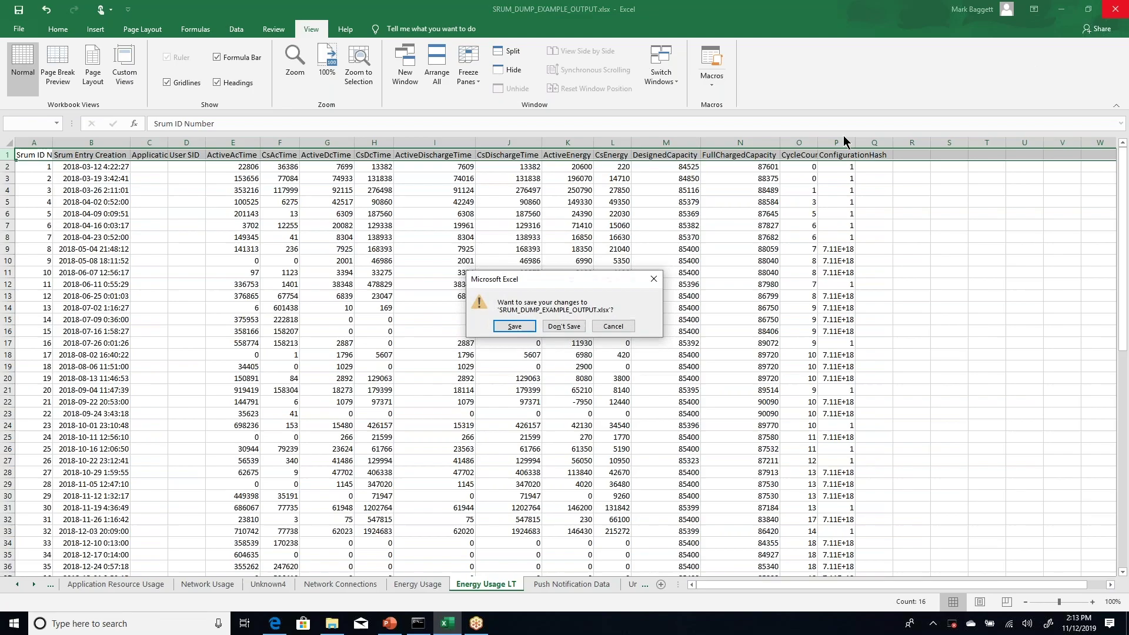
pyautogui.click(564, 326)
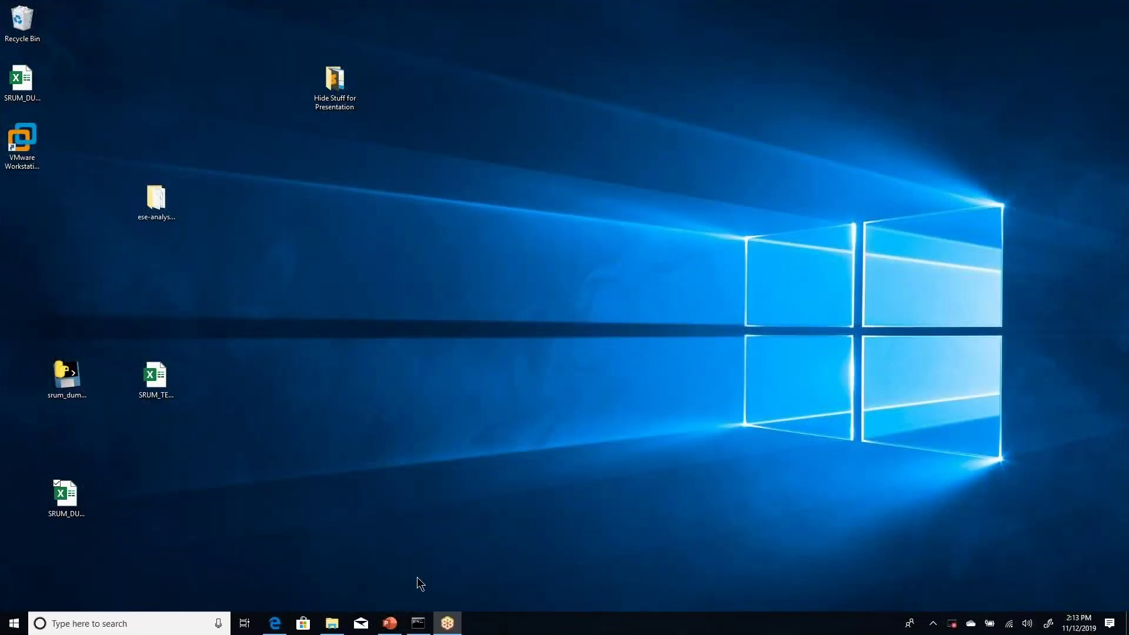
# Switch to PowerPoint, present from the SRUM-DUMP.EXE slide through the Ese2csv.exe slide, and leave the slide show
pyautogui.click(388, 625)
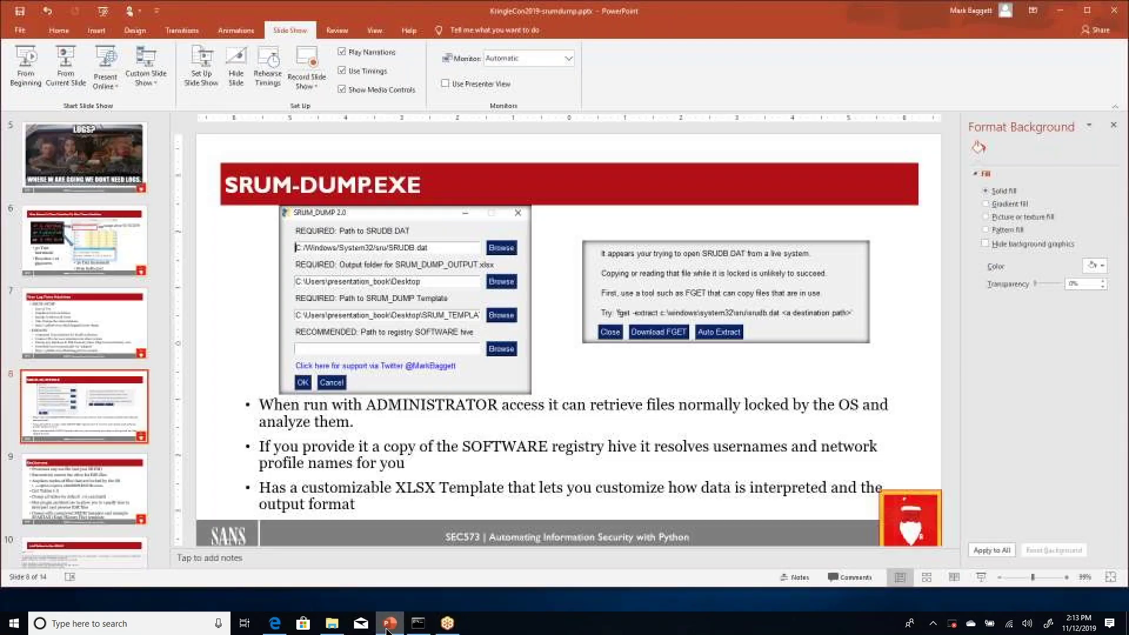
pyautogui.click(65, 64)
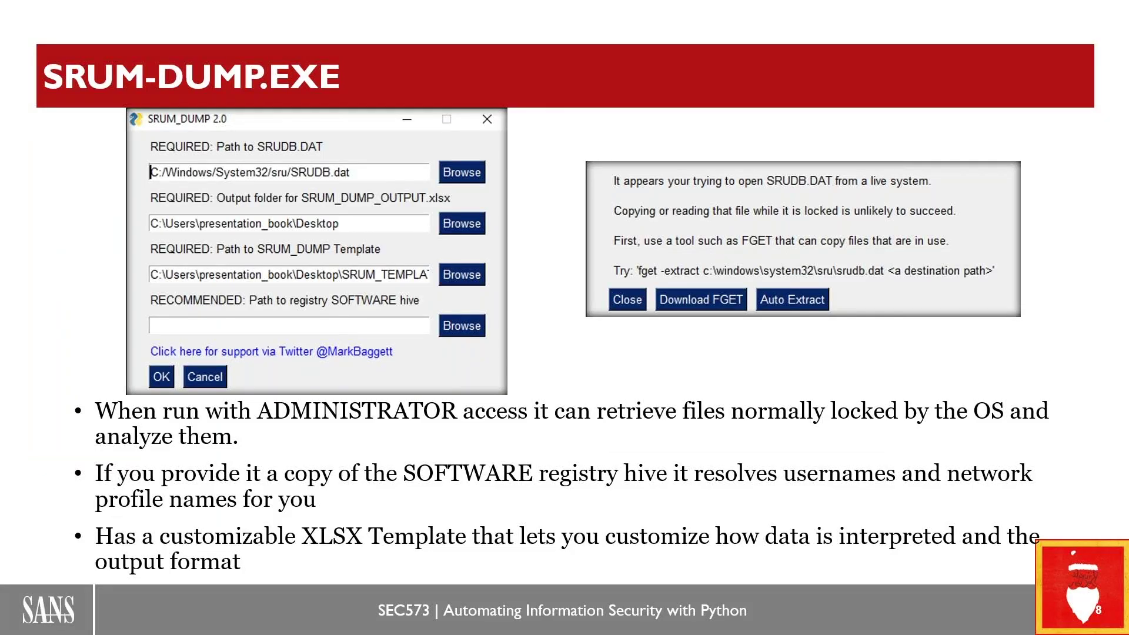
pyautogui.press('Right')
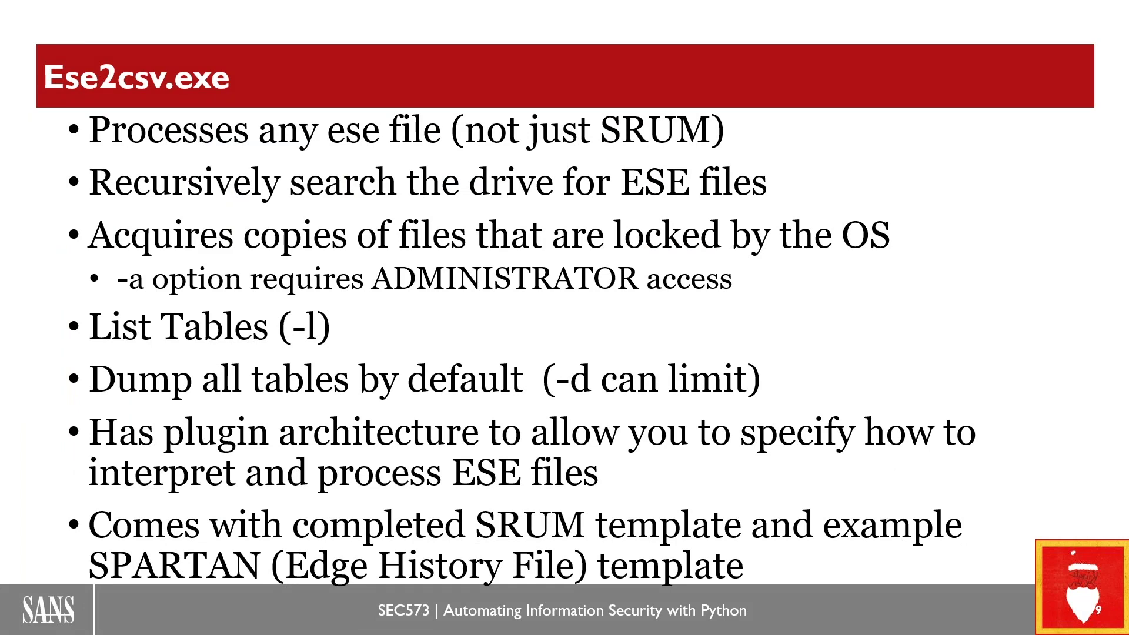
pyautogui.press('Escape')
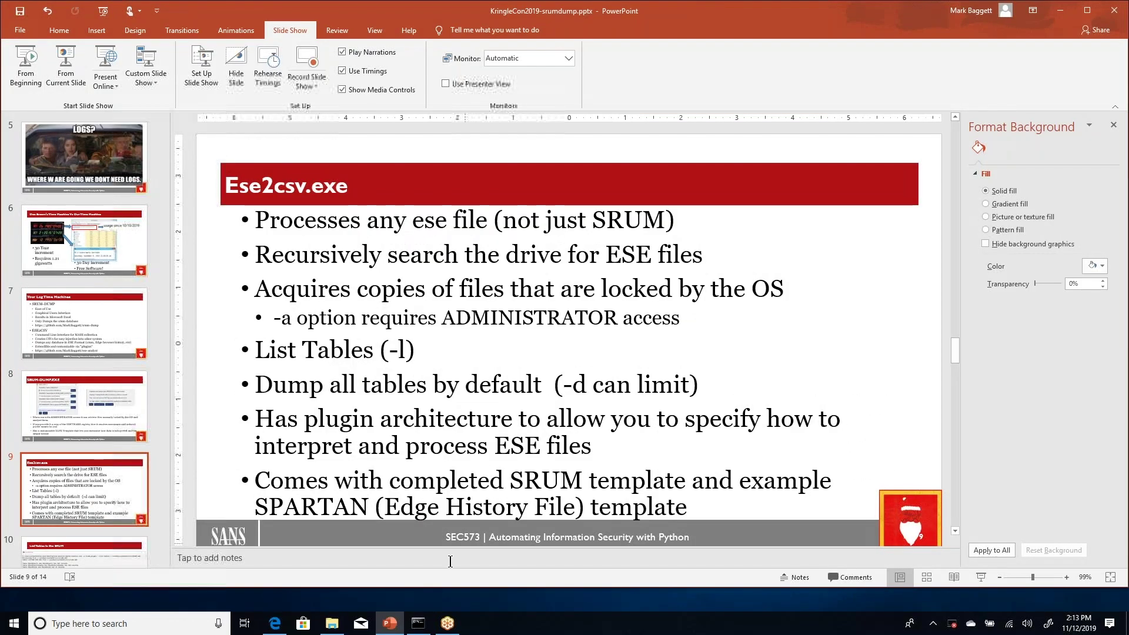
# Switch to the administrator Command Prompt and show the help with ese2csv.exe -h in the ese-analyst-master folder
pyautogui.click(419, 623)
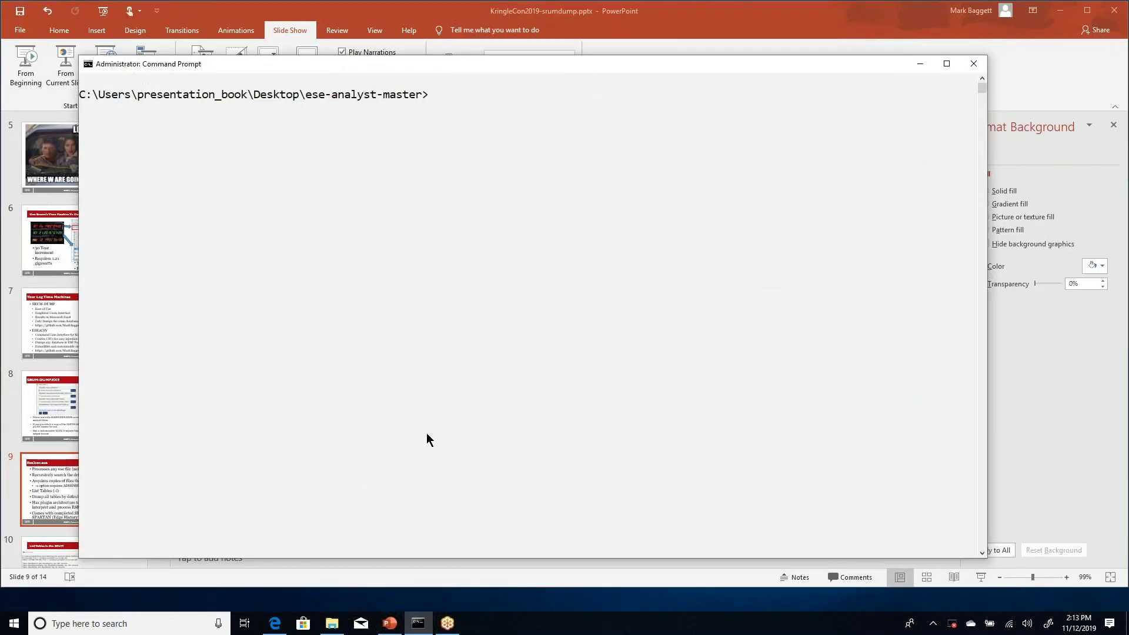
pyautogui.write('ese2csv.exe -h')
pyautogui.press('Return')
# Examine the ese2csv help, highlighting the --acquire-live (-a) and --recurse (-r) options, and clear the text selection
pyautogui.scroll(1, 545, 182)
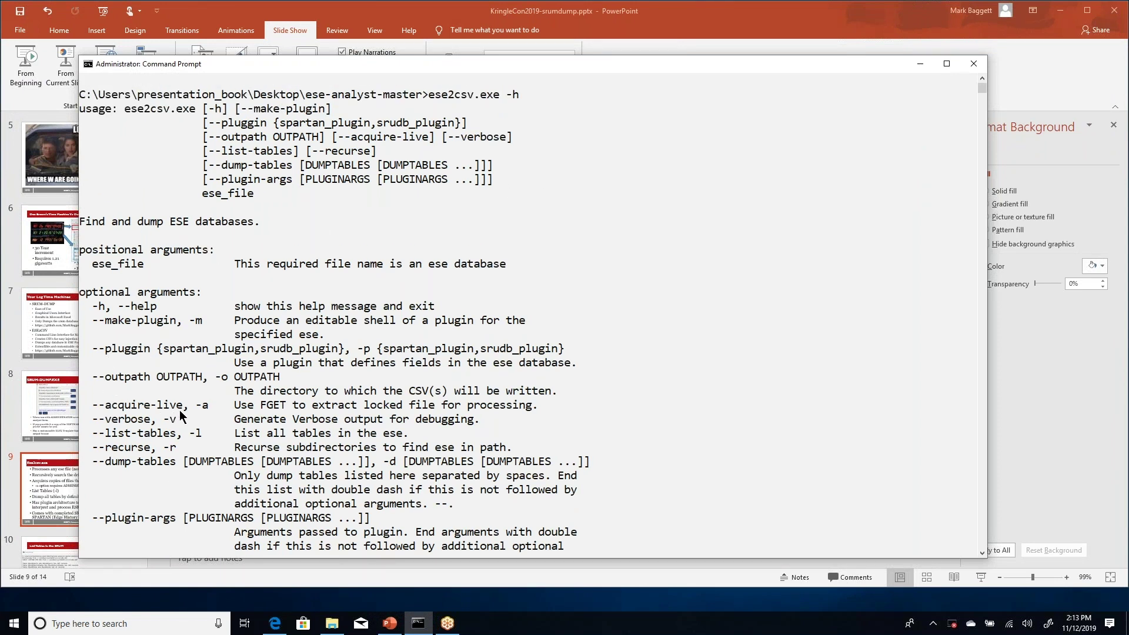
pyautogui.moveTo(108, 407); pyautogui.dragTo(213, 414)
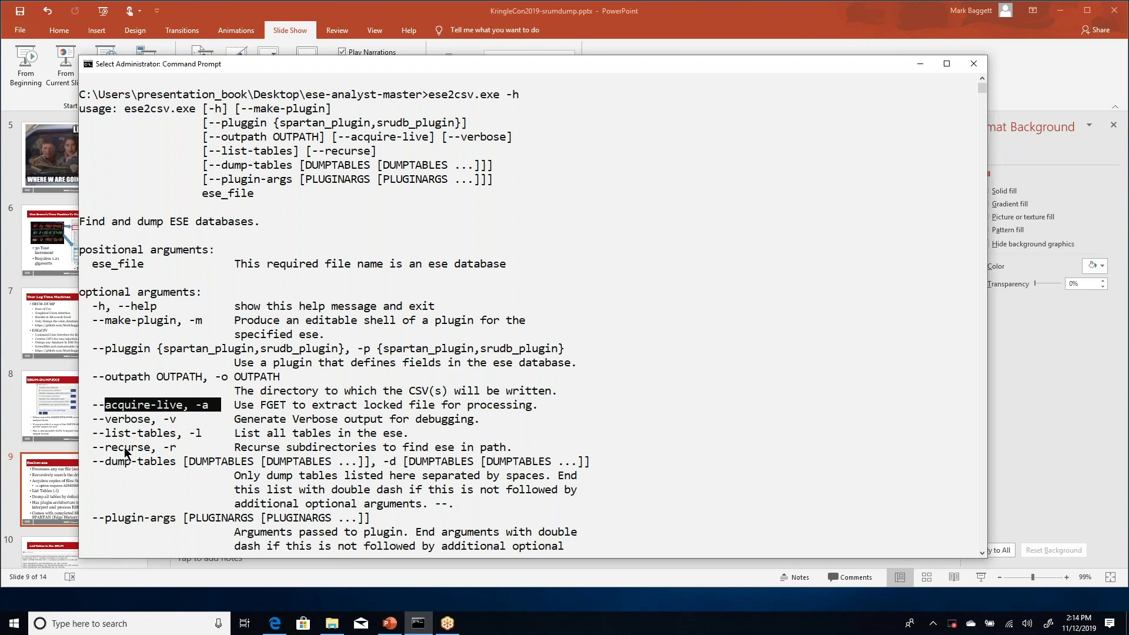
pyautogui.moveTo(106, 448); pyautogui.dragTo(187, 450)
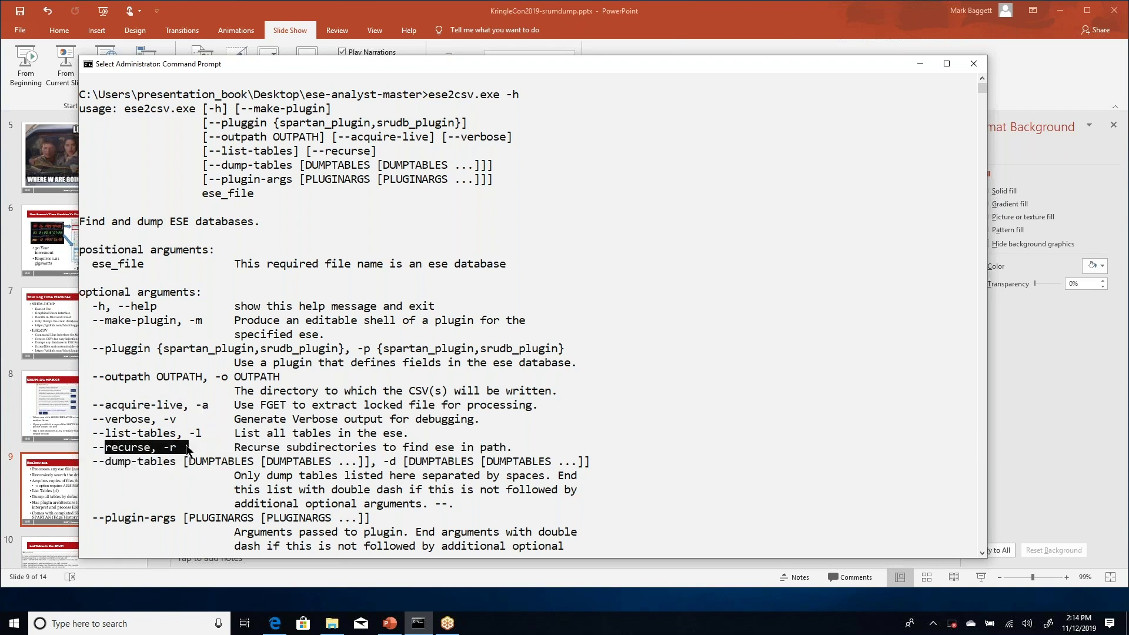
pyautogui.click(535, 207)
pyautogui.press('Escape')
# Clear the console and run ese2csv.exe -rl c:\*.db |findstr -v "Not an ESE" |findstr -v "Processing"
pyautogui.write('cls')
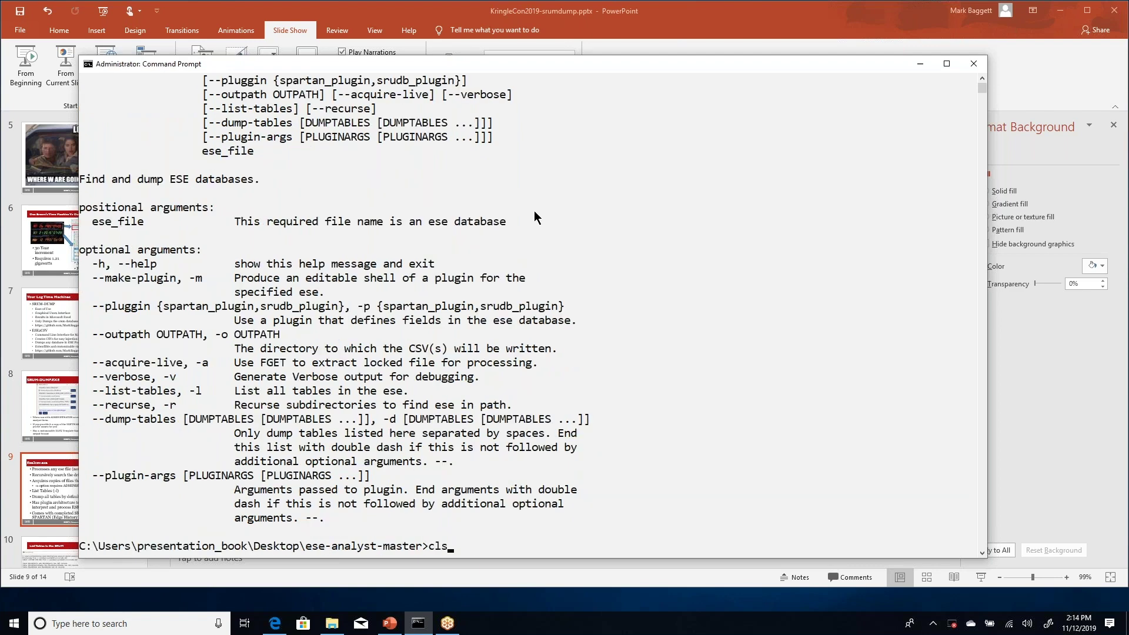
pyautogui.press('Return')
pyautogui.write('cls')
pyautogui.press('Up')
pyautogui.press('Up')
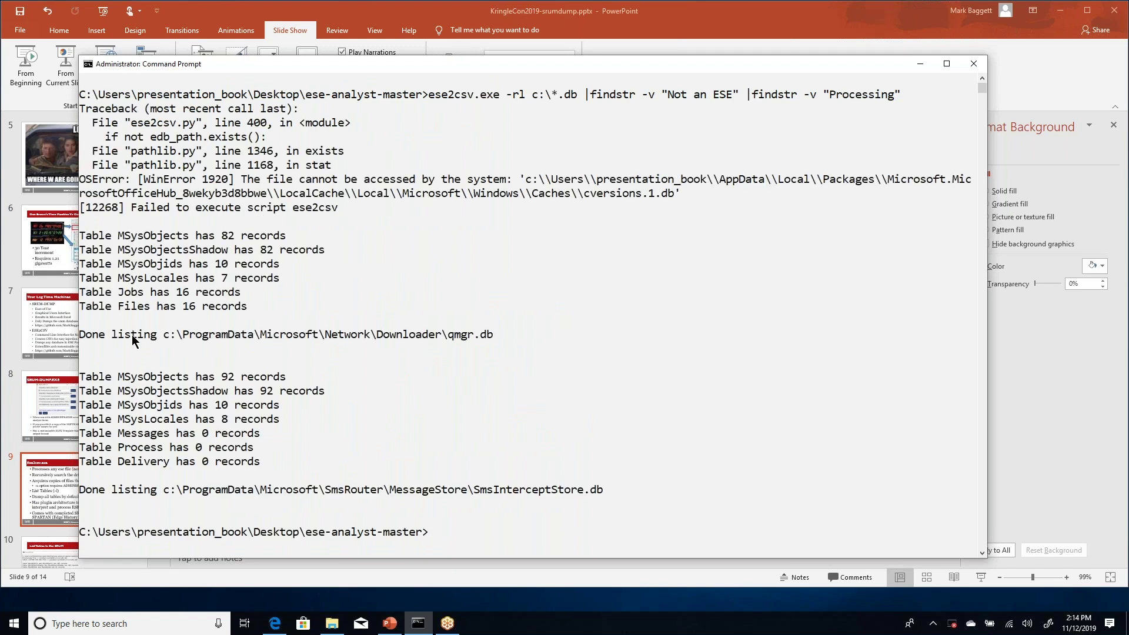
# Examine the listing output, highlighting the qmgr.db path, the recursion option in the command and the Messages table line
pyautogui.moveTo(182, 336); pyautogui.dragTo(500, 334)
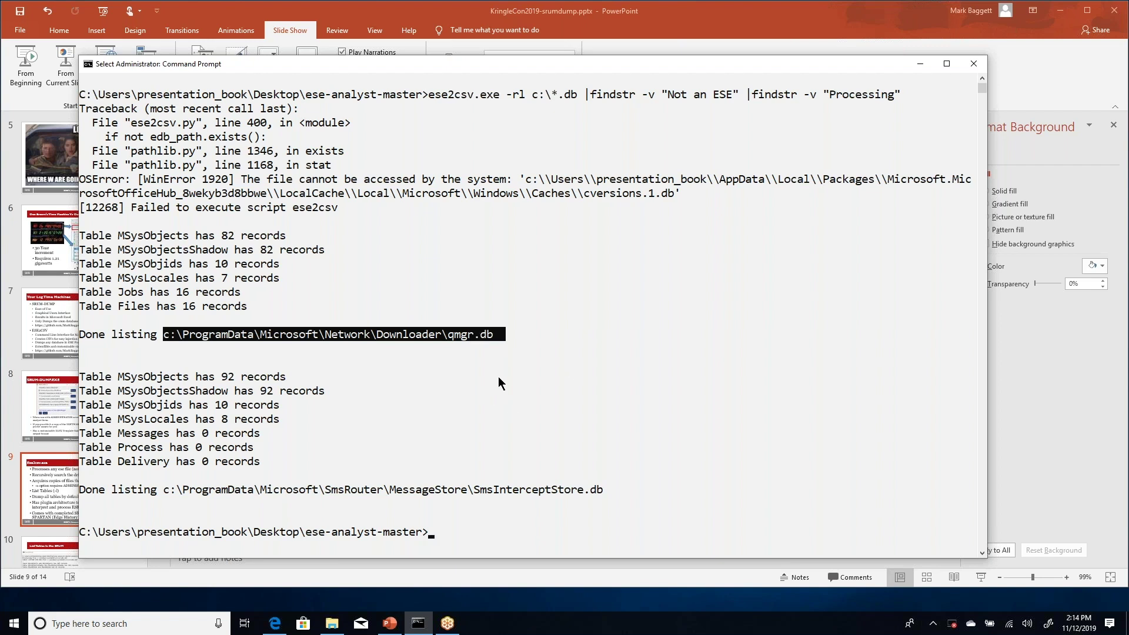
pyautogui.moveTo(507, 95)
pyautogui.mouseDown()
pyautogui.moveTo(500, 110)
pyautogui.moveTo(521, 97)
pyautogui.mouseUp()
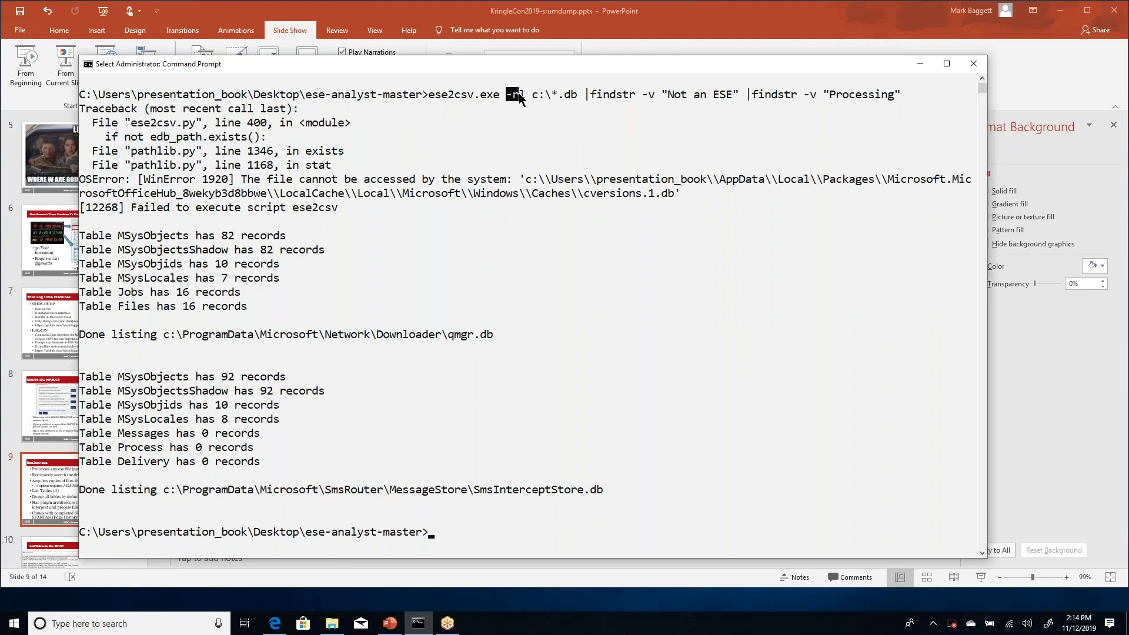
pyautogui.click(521, 97)
pyautogui.moveTo(87, 434); pyautogui.dragTo(220, 436)
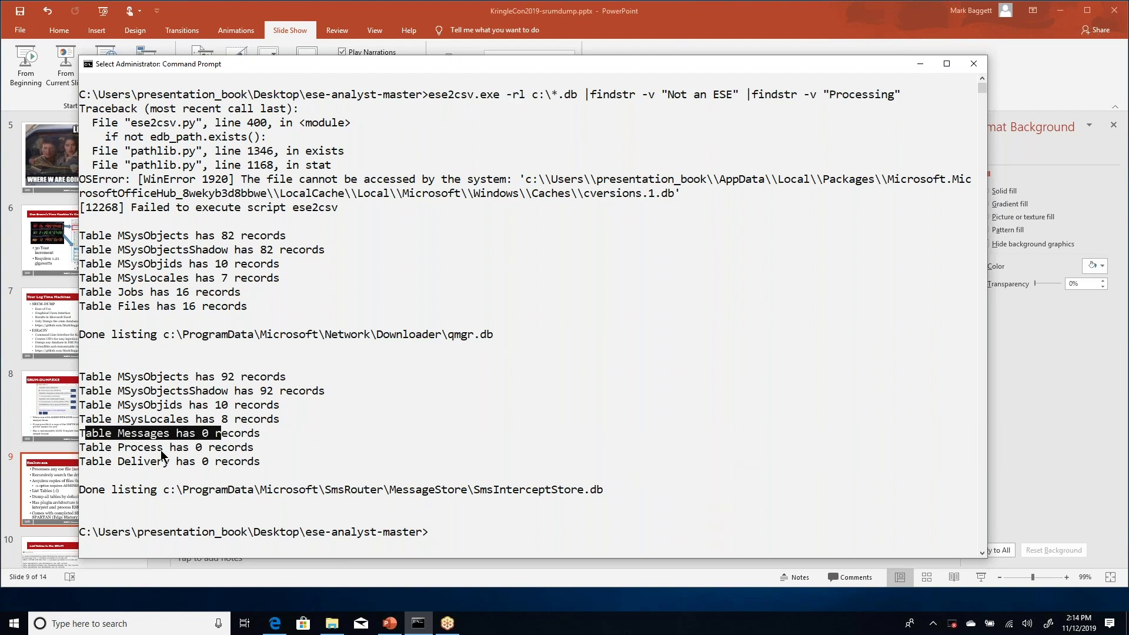
# Examine the rest of the listing, highlighting the Delivery table line and the SmsInterceptStore file name
pyautogui.click(160, 461)
pyautogui.moveTo(158, 463); pyautogui.dragTo(196, 463)
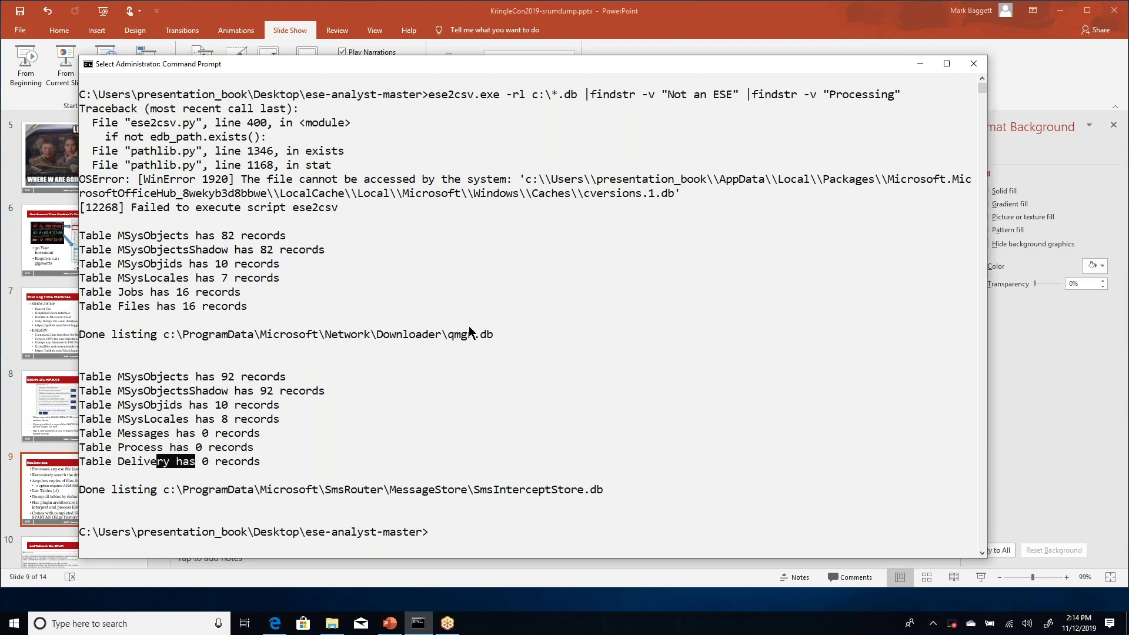
pyautogui.click(478, 489)
pyautogui.moveTo(485, 487); pyautogui.dragTo(583, 493)
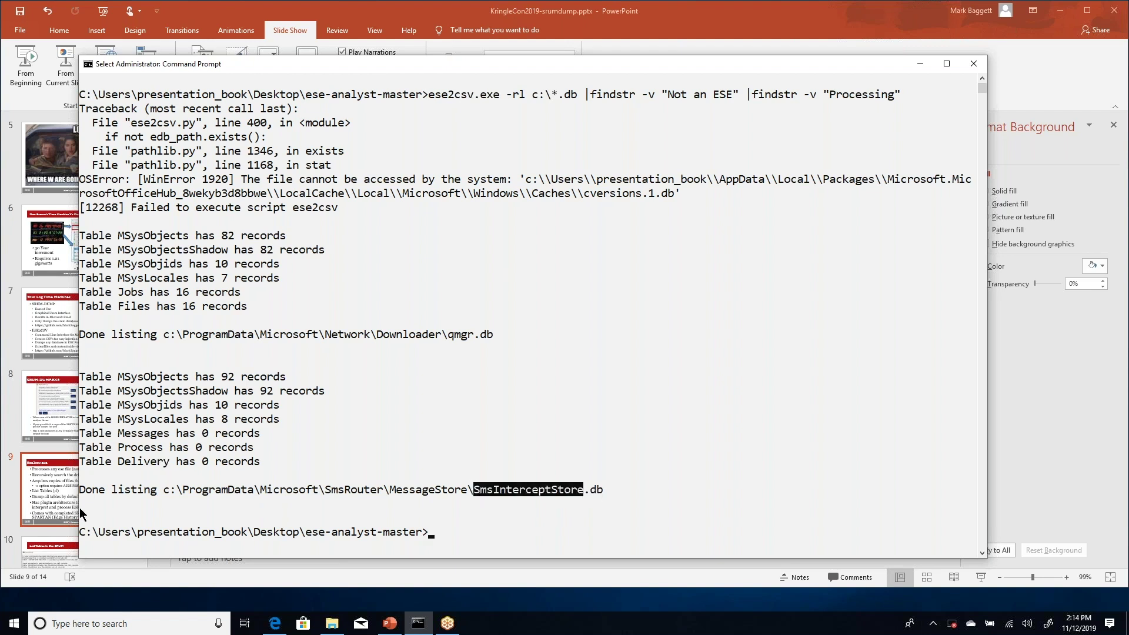
# Copy the SmsInterceptStore.db path, clear the console and run ese2csv -l c:\ProgramData\Microsoft\SmsRouter\MessageStore\SmsInterceptStore.db
pyautogui.moveTo(175, 489); pyautogui.dragTo(601, 492)
pyautogui.press('super+c')
pyautogui.press('Return')
pyautogui.write('cls')
pyautogui.press('Return')
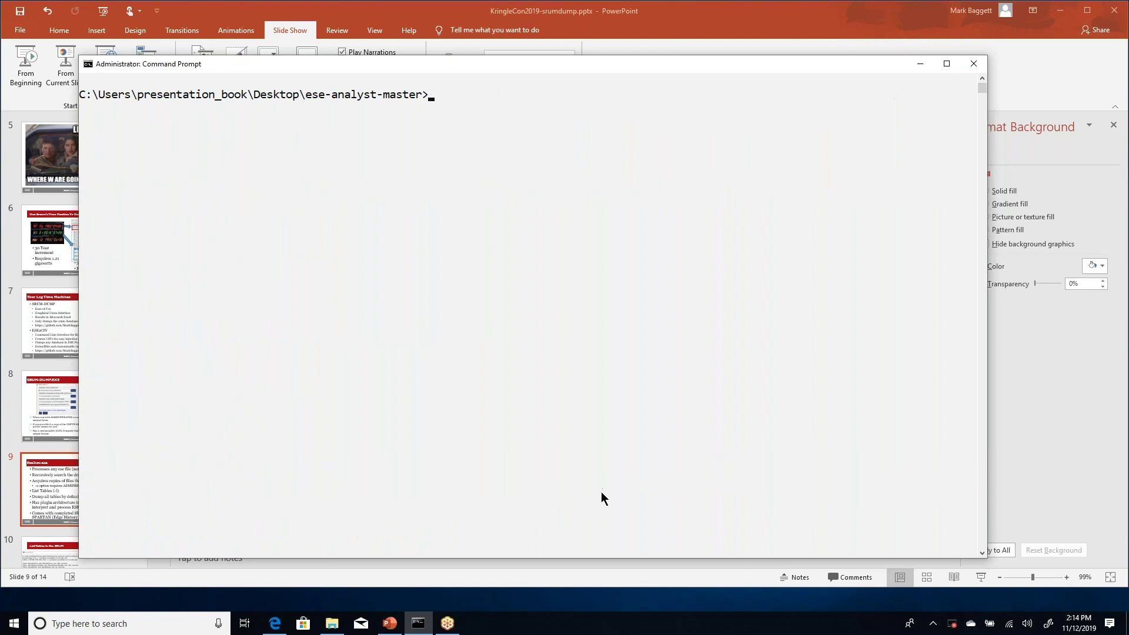
pyautogui.write('ese2csv -ll')
pyautogui.rightClick(584, 192)
pyautogui.press('Return')
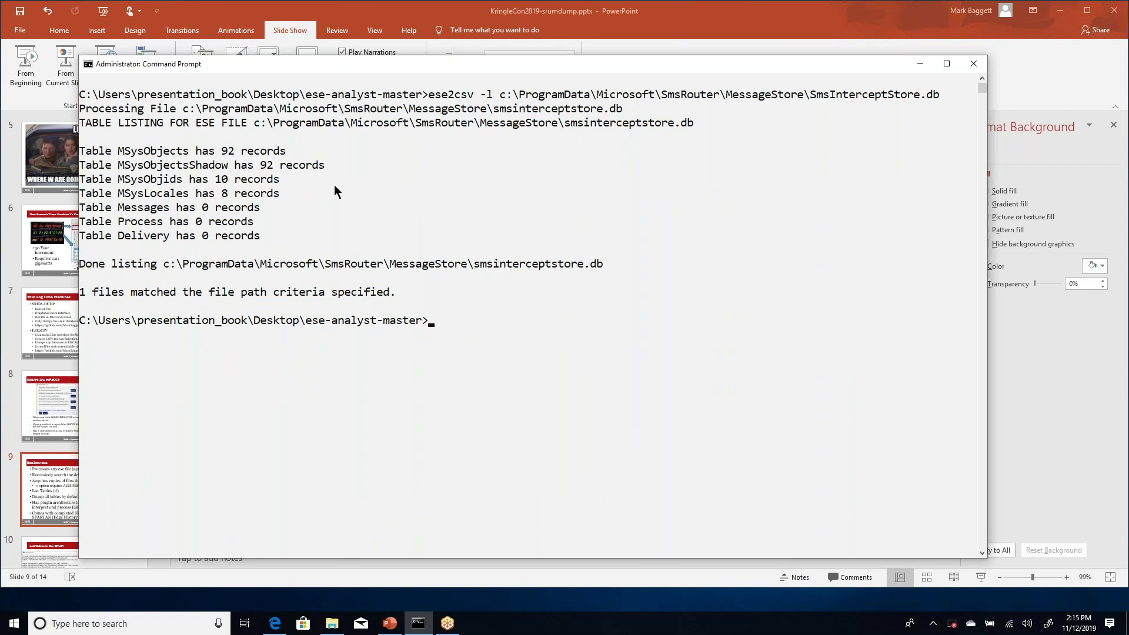
# Rerun the recursive search ese2csv.exe -rl c:\*.db |findstr -v "Not an ESE" |findstr -v "Processing"
pyautogui.click(652, 179)
pyautogui.press('Up')
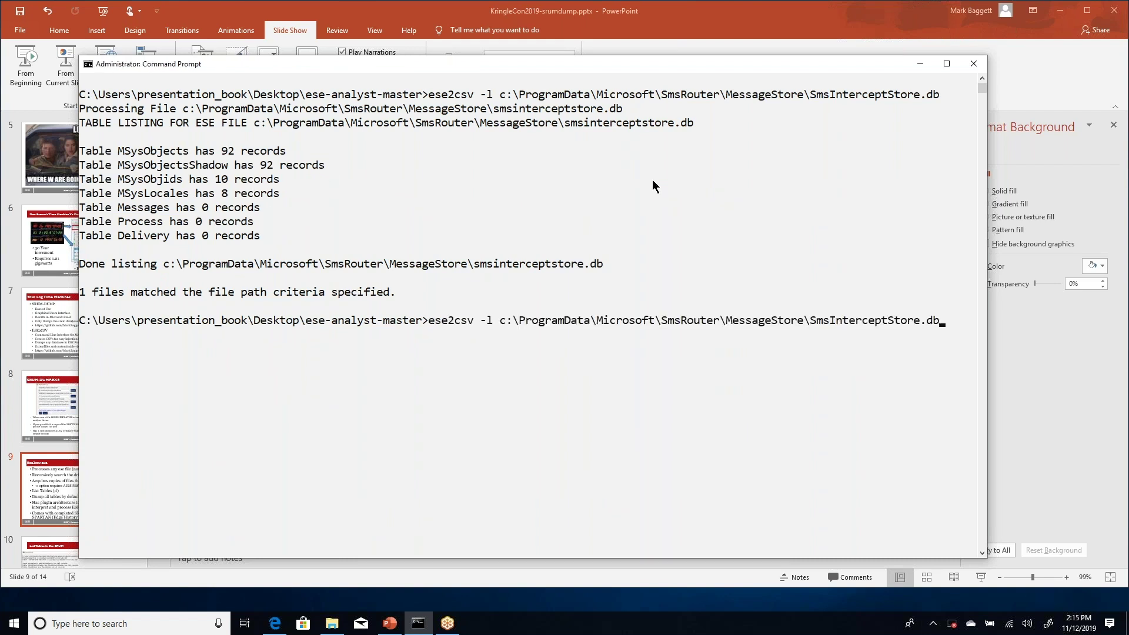
pyautogui.press('Up')
pyautogui.press('Up')
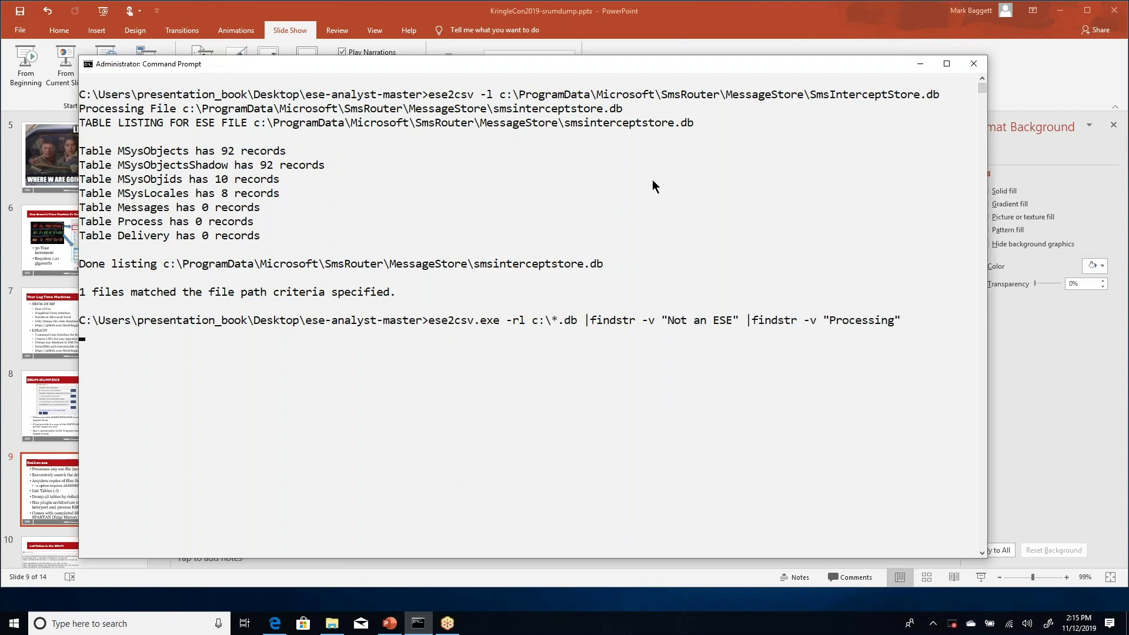
pyautogui.press('Return')
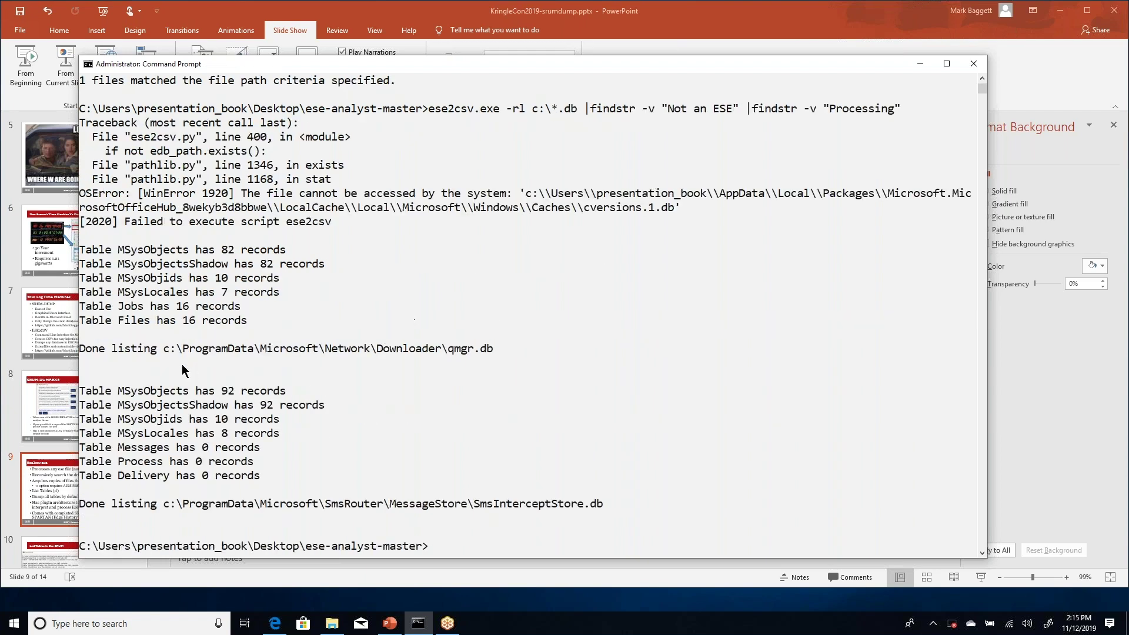
# Copy the path c:\ProgramData\Microsoft\Network\Downloader\qmgr.db from the listing and clear the console
pyautogui.moveTo(168, 350); pyautogui.dragTo(504, 351)
pyautogui.press('super+c')
pyautogui.rightClick(499, 354)
pyautogui.write('cls')
pyautogui.press('Return')
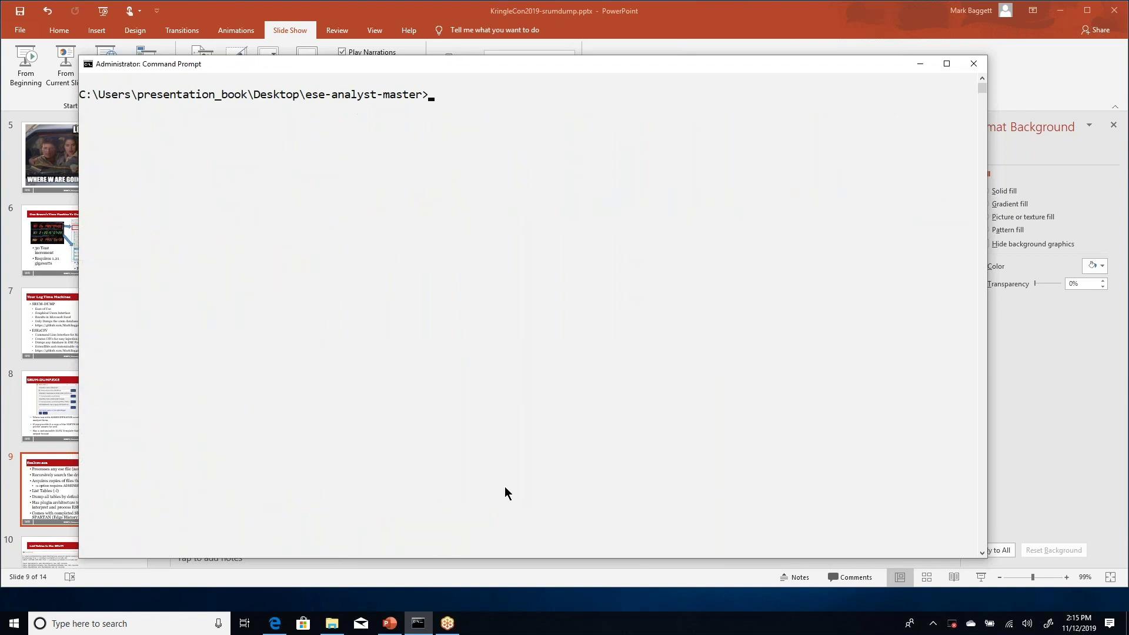
# List the tables of the copied database with ese2csv -l c:\ProgramData\Microsoft\Network\Downloader\qmgr.db
pyautogui.rightClick(504, 487)
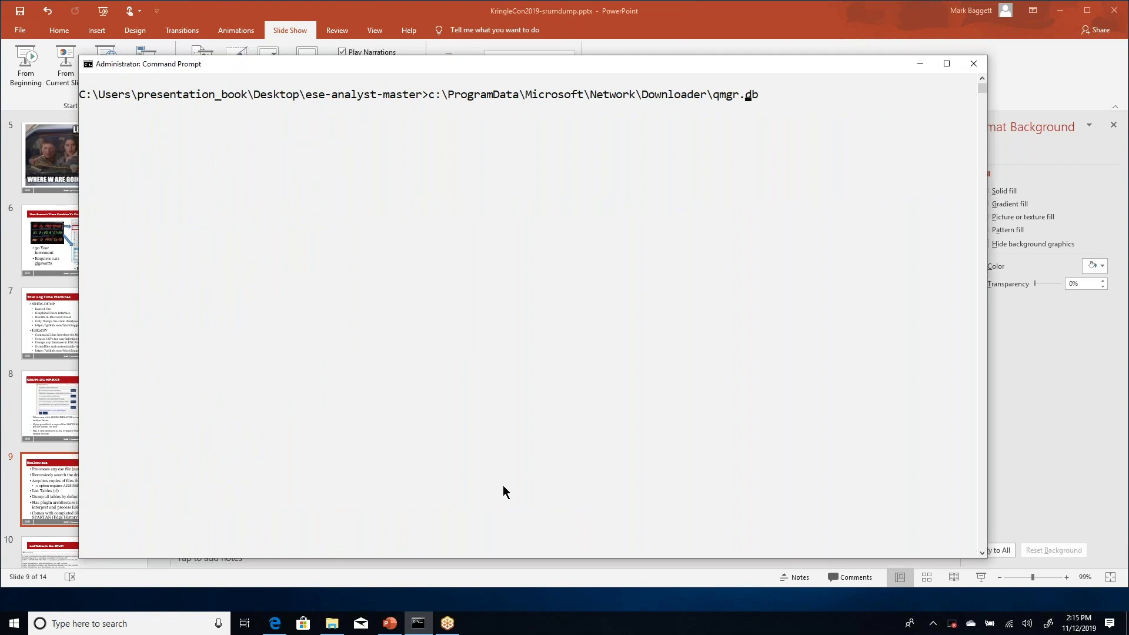
pyautogui.press('Left')
pyautogui.press('Left')
pyautogui.press('Left')
pyautogui.press('Left')
pyautogui.press('Left')
pyautogui.press('Left')
pyautogui.press('Left')
pyautogui.press('Left')
pyautogui.press('Left')
pyautogui.press('Left')
pyautogui.press('Left')
pyautogui.press('Left')
pyautogui.press('Left')
pyautogui.press('Left')
pyautogui.press('Left')
pyautogui.press('Left')
pyautogui.press('Left')
pyautogui.press('Left')
pyautogui.press('Left')
pyautogui.press('Left')
pyautogui.write('ese2')
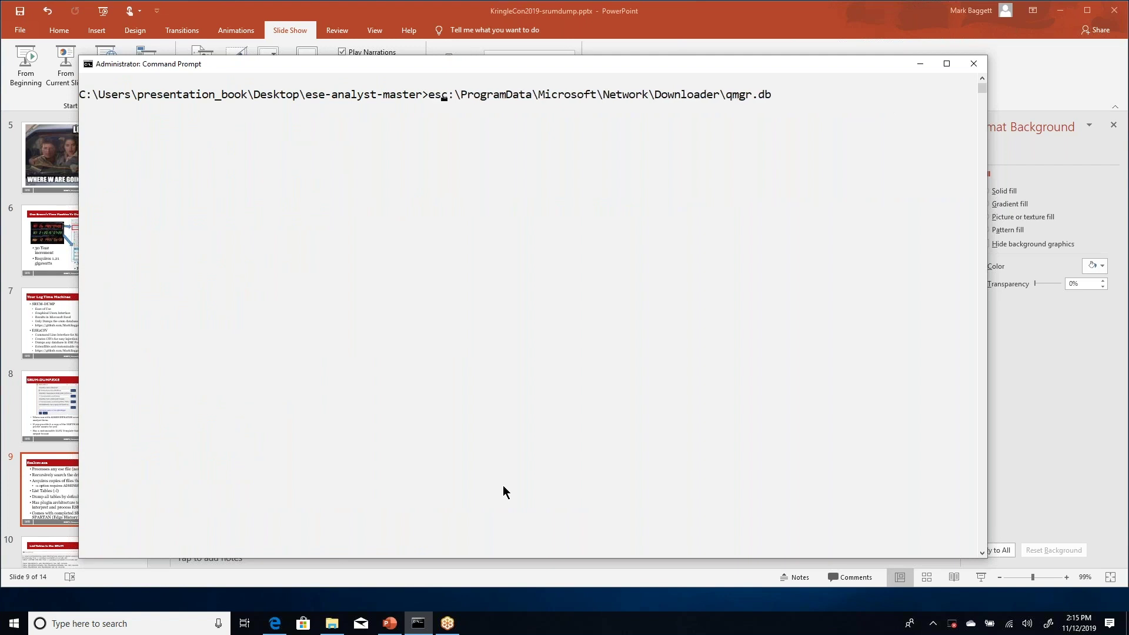
pyautogui.write('csv -l')
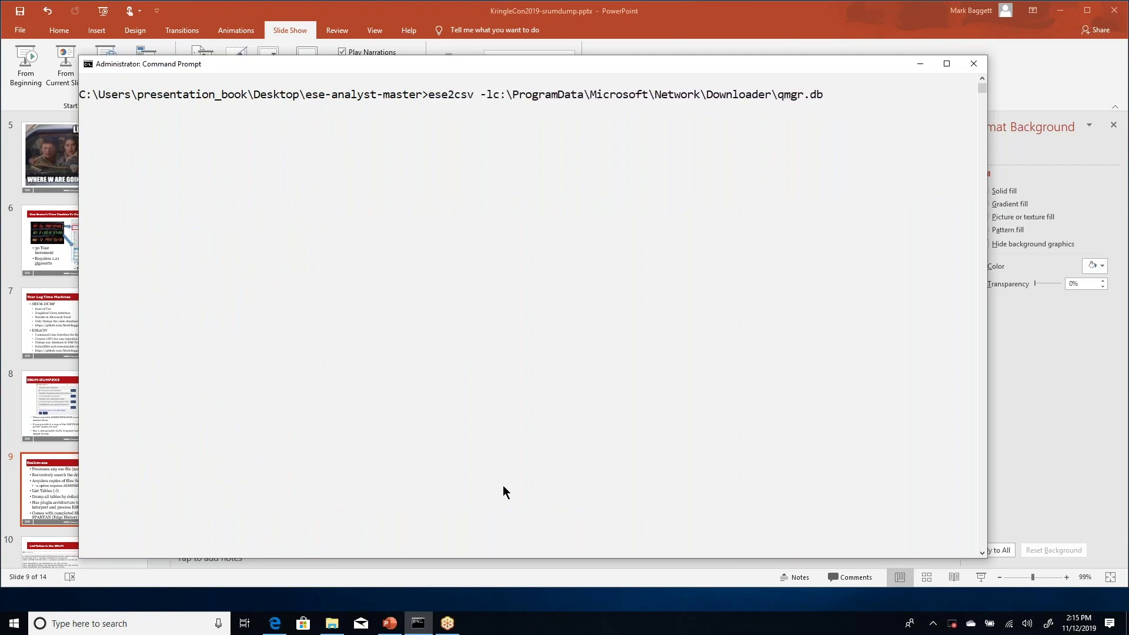
pyautogui.press('Return')
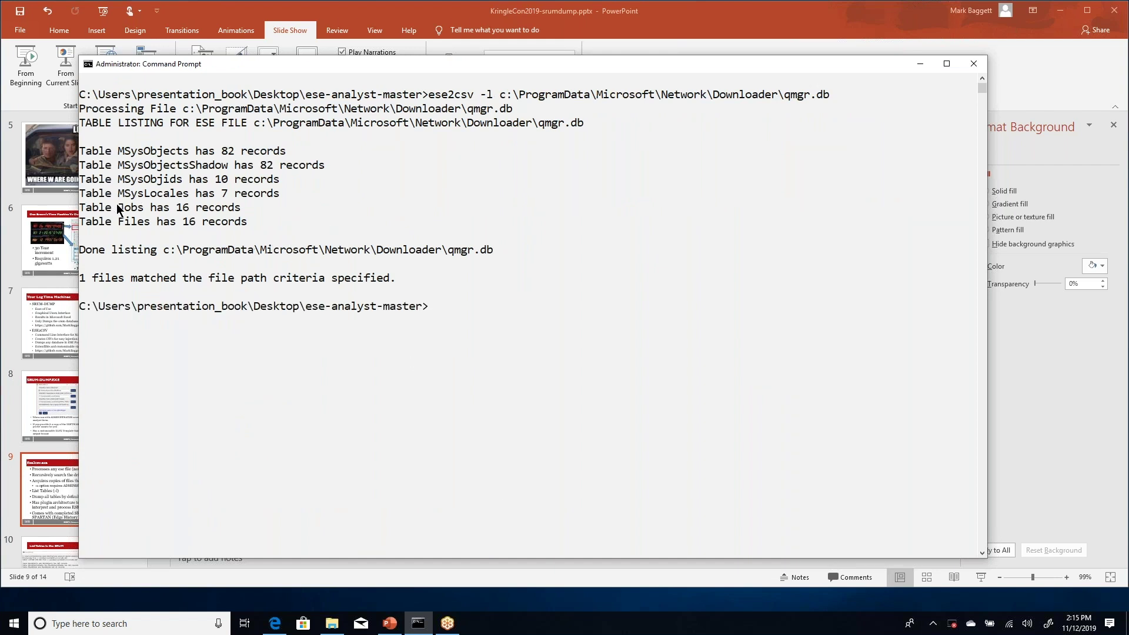
# Export all tables of c:\ProgramData\Microsoft\Network\Downloader\qmgr.db to CSV by rerunning the ese2csv command without -l
pyautogui.press('Up')
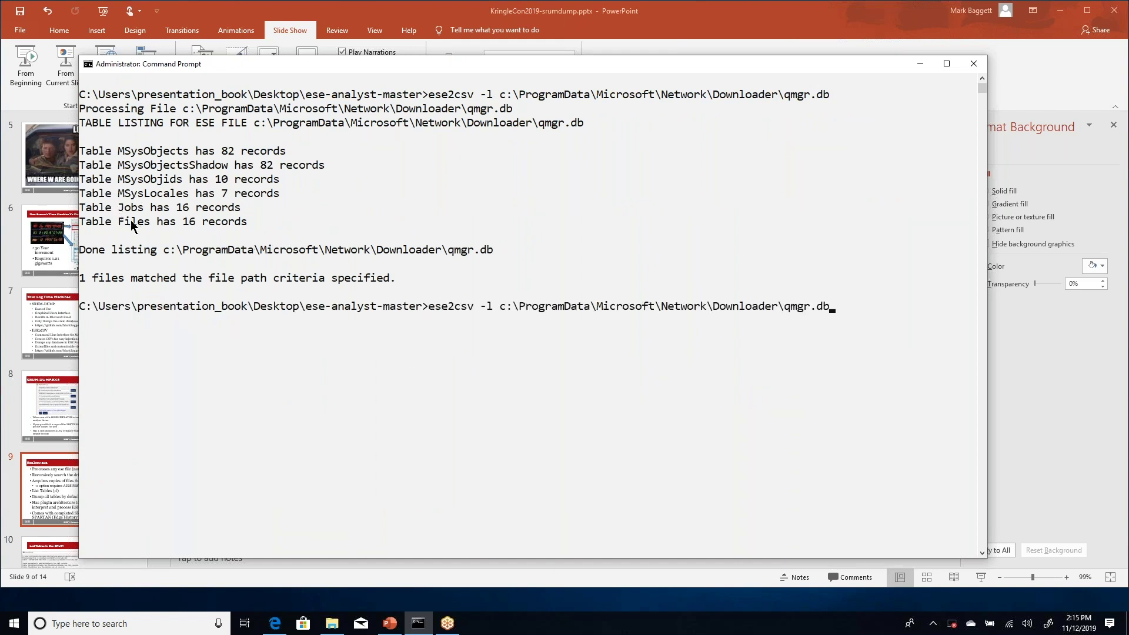
pyautogui.press('Left')
pyautogui.press('Left')
pyautogui.press('Left')
pyautogui.press('Left')
pyautogui.press('Left')
pyautogui.press('Left')
pyautogui.press('Left')
pyautogui.press('Left')
pyautogui.press('Left')
pyautogui.press('Left')
pyautogui.press('Left')
pyautogui.press('Left')
pyautogui.press('Left')
pyautogui.press('Left')
pyautogui.press('Left')
pyautogui.press('Left')
pyautogui.press('Left')
pyautogui.press('Left')
pyautogui.press('Left')
pyautogui.press('Left')
pyautogui.press('Left')
pyautogui.press('BackSpace')
pyautogui.press('BackSpace')
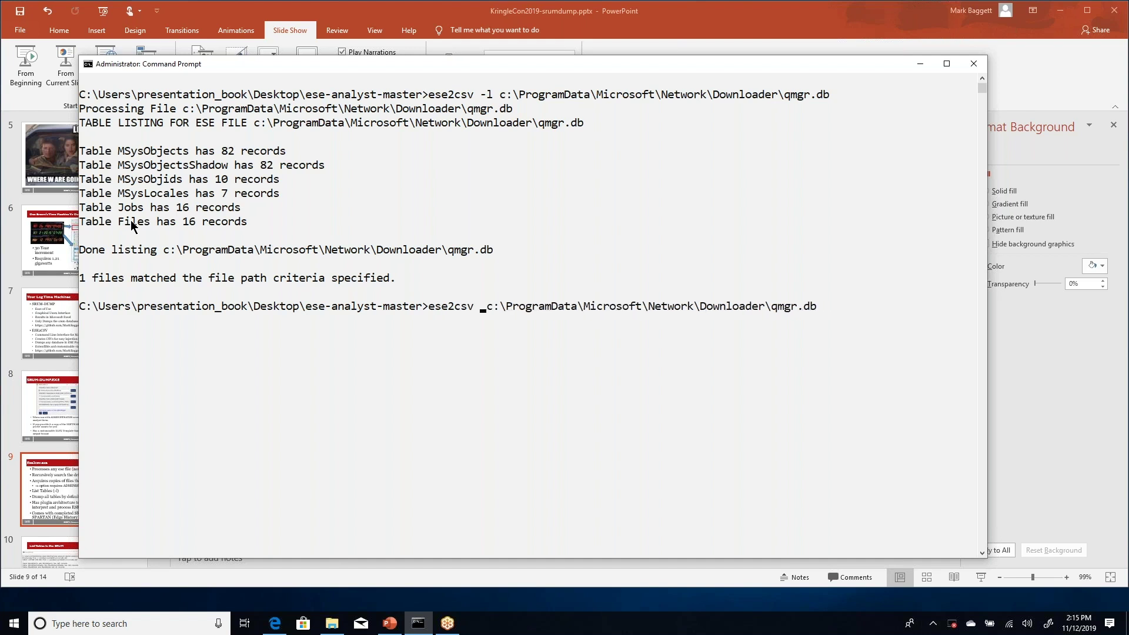
pyautogui.press('Return')
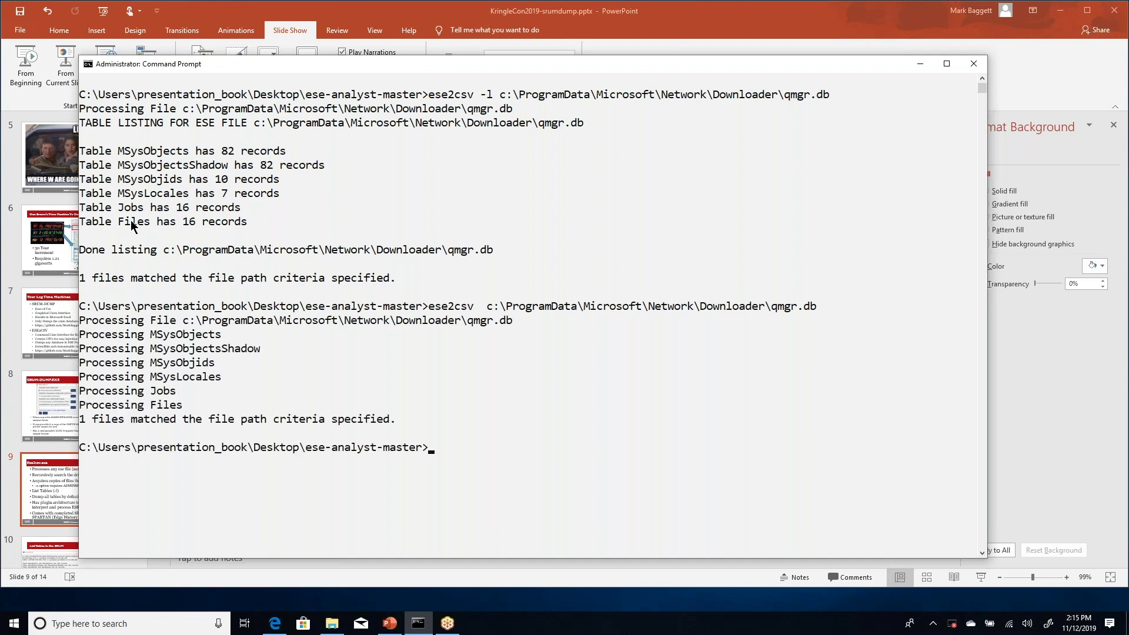
# Check the exported CSV files by running dir jobs*.csv and dir files.csv
pyautogui.write('dir jobs*.csv')
pyautogui.press('Return')
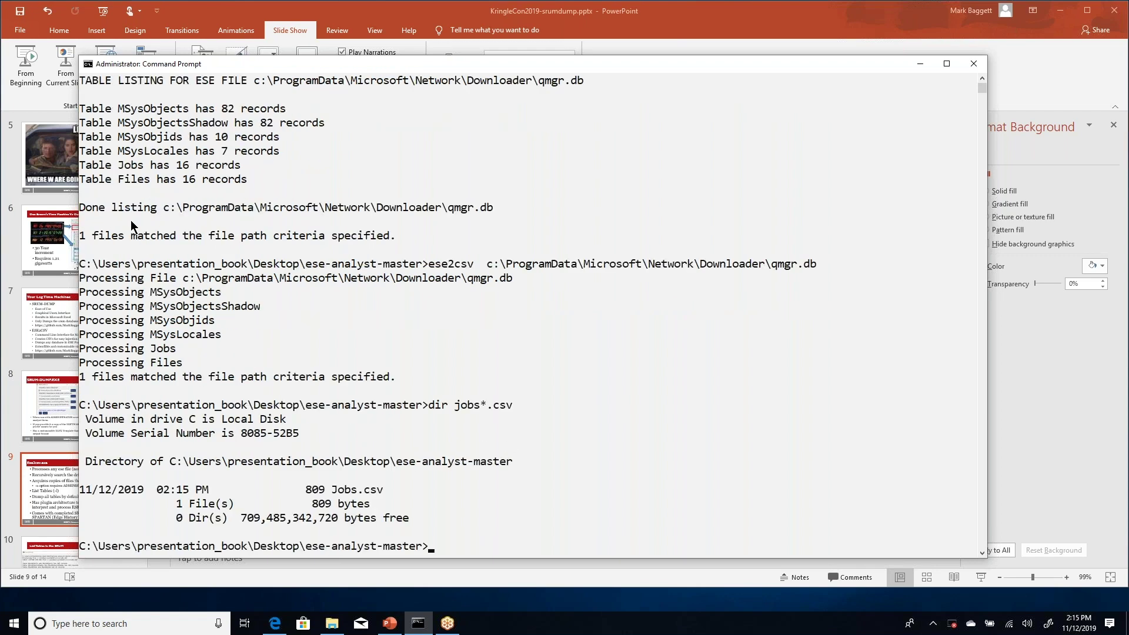
pyautogui.press('Up')
pyautogui.press('BackSpace')
pyautogui.press('BackSpace')
pyautogui.press('BackSpace')
pyautogui.press('BackSpace')
pyautogui.press('BackSpace')
pyautogui.press('BackSpace')
pyautogui.press('BackSpace')
pyautogui.press('BackSpace')
pyautogui.press('BackSpace')
pyautogui.write('files.')
pyautogui.press('Return')
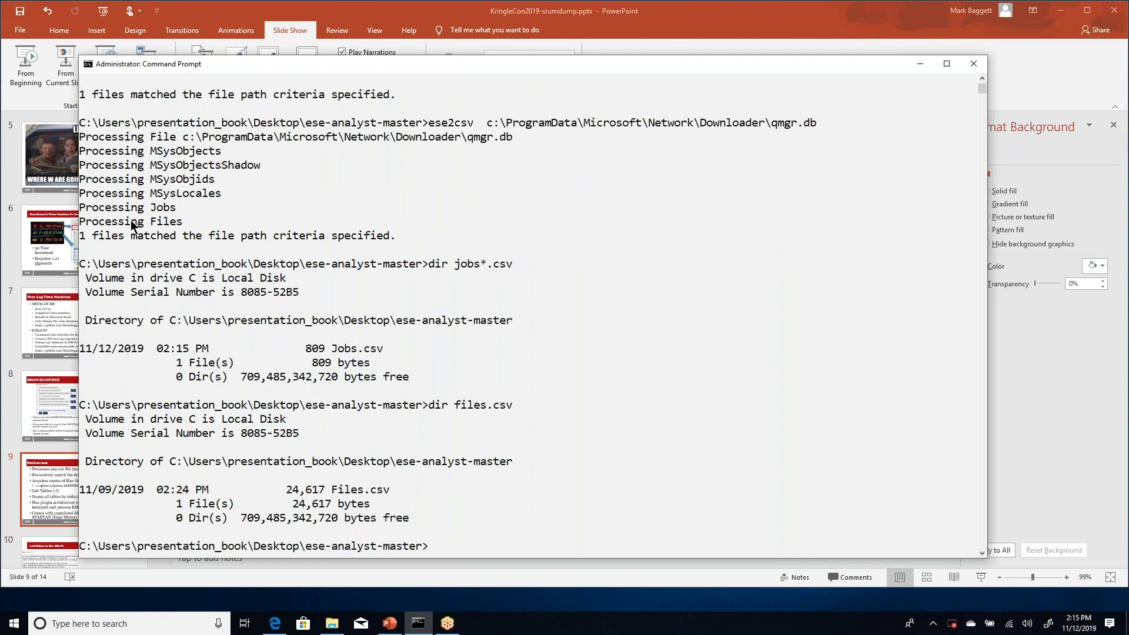
# Try to run c:\ProgramData\Microsoft\Network\Downloader\qmgr.db on its own, without the ese2csv command, and dismiss the dialog
pyautogui.press('Up')
pyautogui.press('Up')
pyautogui.press('Left')
pyautogui.press('Left')
pyautogui.press('Left')
pyautogui.press('Left')
pyautogui.press('Left')
pyautogui.press('Left')
pyautogui.press('Left')
pyautogui.press('Left')
pyautogui.press('Left')
pyautogui.press('Left')
pyautogui.press('Left')
pyautogui.press('Left')
pyautogui.press('Left')
pyautogui.press('Left')
pyautogui.press('Left')
pyautogui.press('Left')
pyautogui.press('Left')
pyautogui.press('Left')
pyautogui.press('Left')
pyautogui.press('Left')
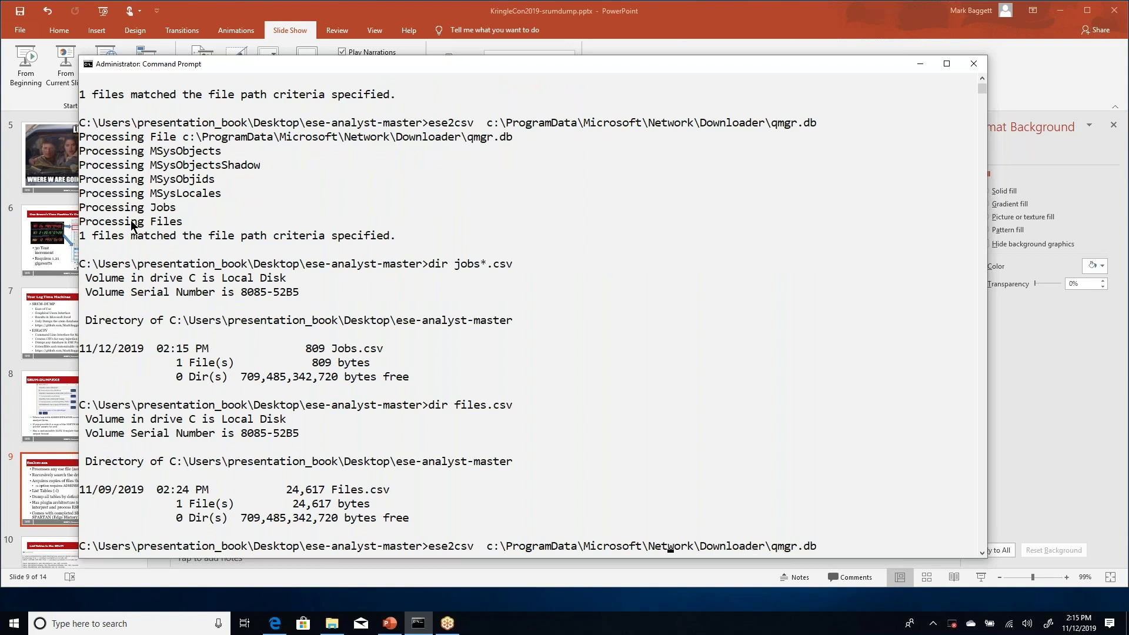
pyautogui.press('Left')
pyautogui.press('Left')
pyautogui.press('Left')
pyautogui.press('Left')
pyautogui.press('Left')
pyautogui.press('Left')
pyautogui.press('Left')
pyautogui.press('Left')
pyautogui.press('Left')
pyautogui.press('Left')
pyautogui.press('Left')
pyautogui.press('Left')
pyautogui.press('Left')
pyautogui.write('-')
pyautogui.press('BackSpace')
pyautogui.press('BackSpace')
pyautogui.press('BackSpace')
pyautogui.press('BackSpace')
pyautogui.press('BackSpace')
pyautogui.press('BackSpace')
pyautogui.press('BackSpace')
pyautogui.press('BackSpace')
pyautogui.press('BackSpace')
pyautogui.press('BackSpace')
pyautogui.press('BackSpace')
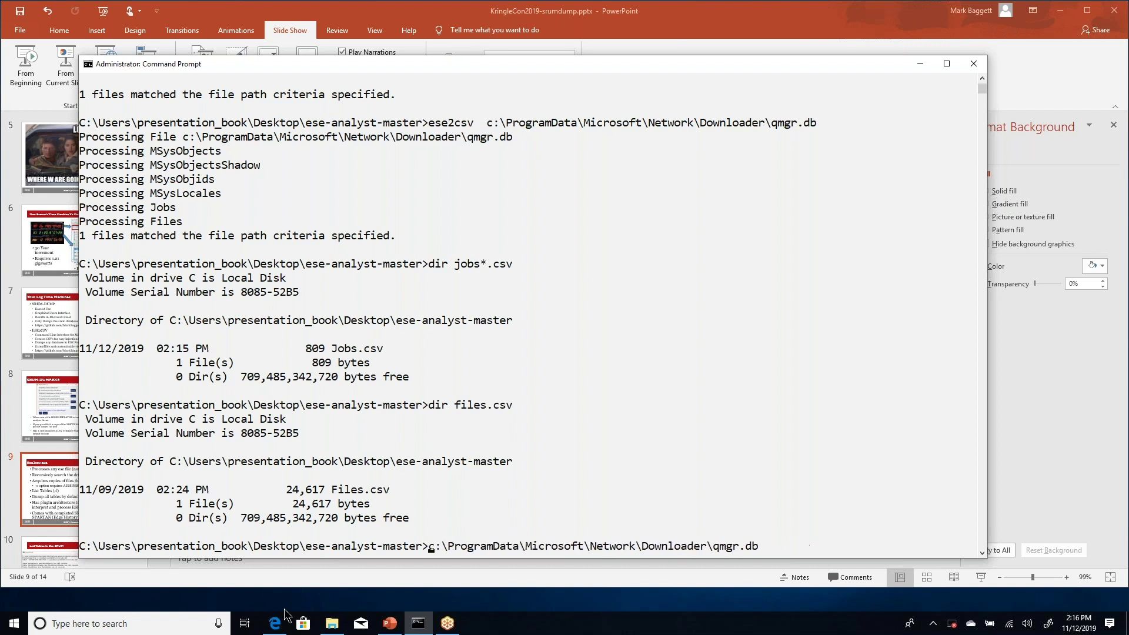
pyautogui.press('Return')
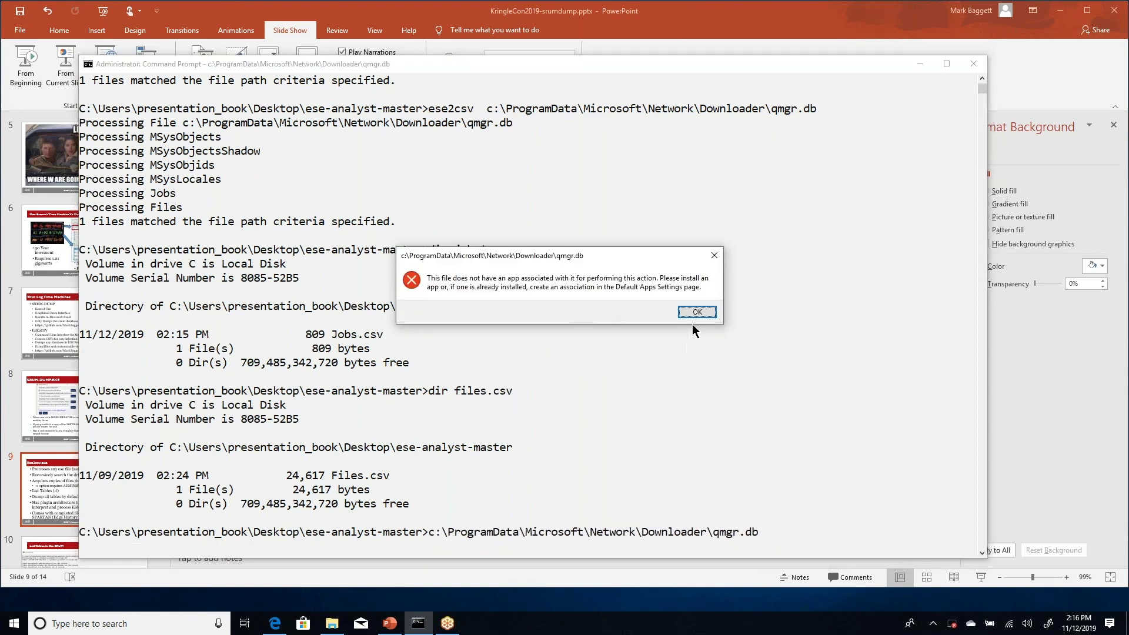
pyautogui.click(696, 312)
# Clear the console and run ese2csv -p to show the usage with the plugin options
pyautogui.write('cls')
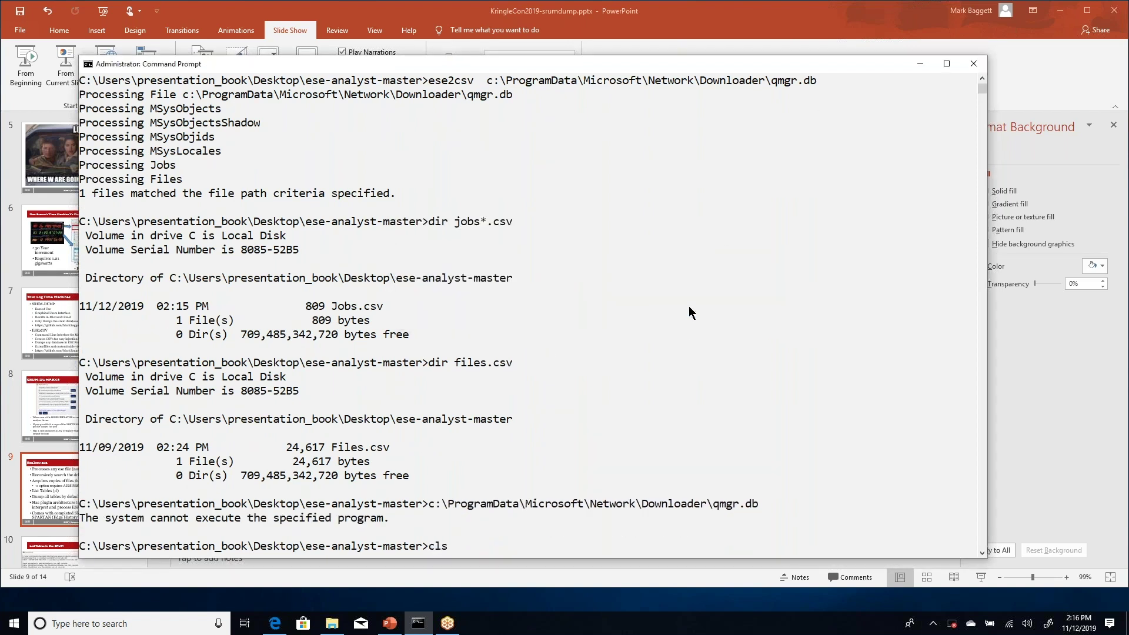
pyautogui.press('Return')
pyautogui.press('Up')
pyautogui.press('Up')
pyautogui.press('Up')
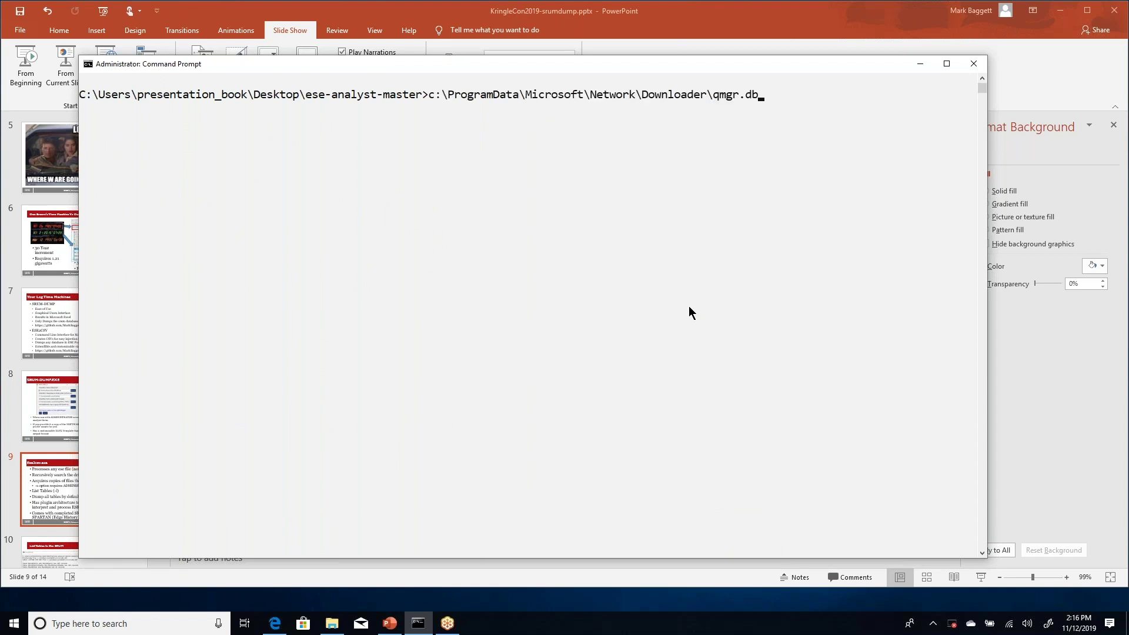
pyautogui.press('BackSpace')
pyautogui.press('BackSpace')
pyautogui.press('BackSpace')
pyautogui.press('BackSpace')
pyautogui.press('BackSpace')
pyautogui.press('BackSpace')
pyautogui.press('BackSpace')
pyautogui.press('BackSpace')
pyautogui.press('BackSpace')
pyautogui.press('BackSpace')
pyautogui.press('BackSpace')
pyautogui.press('BackSpace')
pyautogui.press('BackSpace')
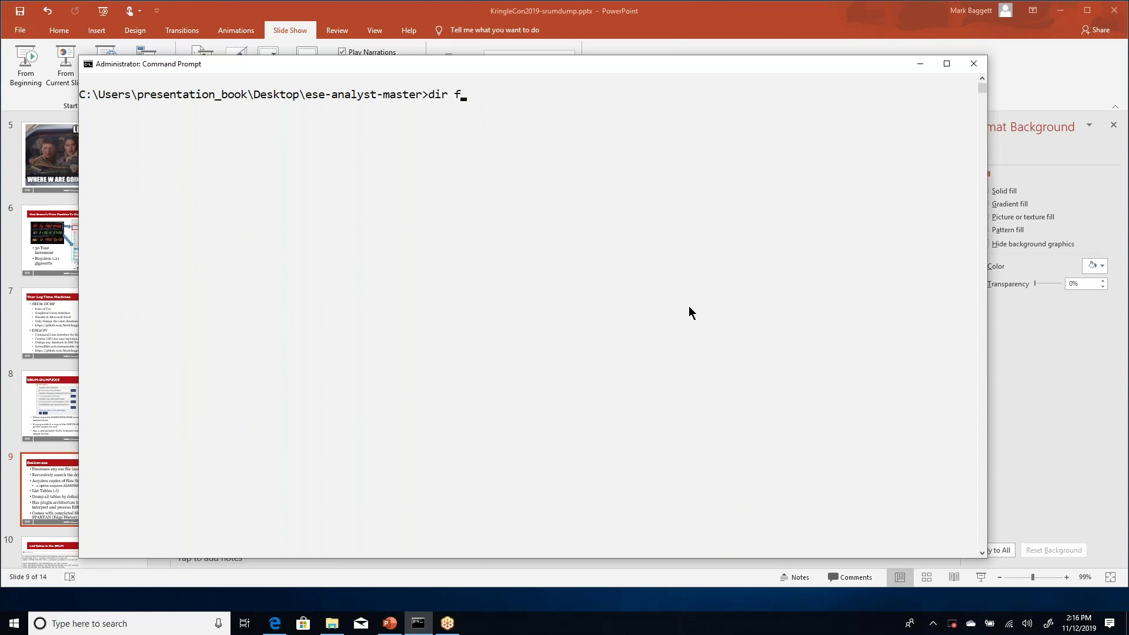
pyautogui.write('ese')
pyautogui.write('2s')
pyautogui.write('csv -l')
pyautogui.press('BackSpace')
pyautogui.write('p')
pyautogui.press('Return')
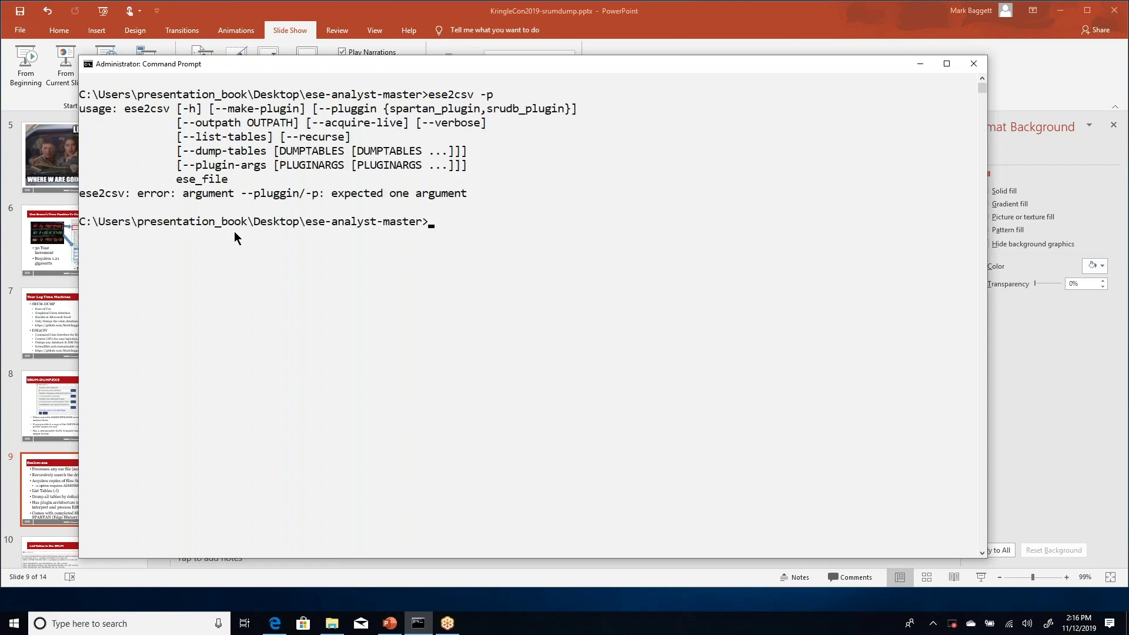
# Run ese2csv -p list to query the available plugins and highlight the plugin choices in the output
pyautogui.click(321, 194)
pyautogui.press('Up')
pyautogui.write('list')
pyautogui.press('Return')
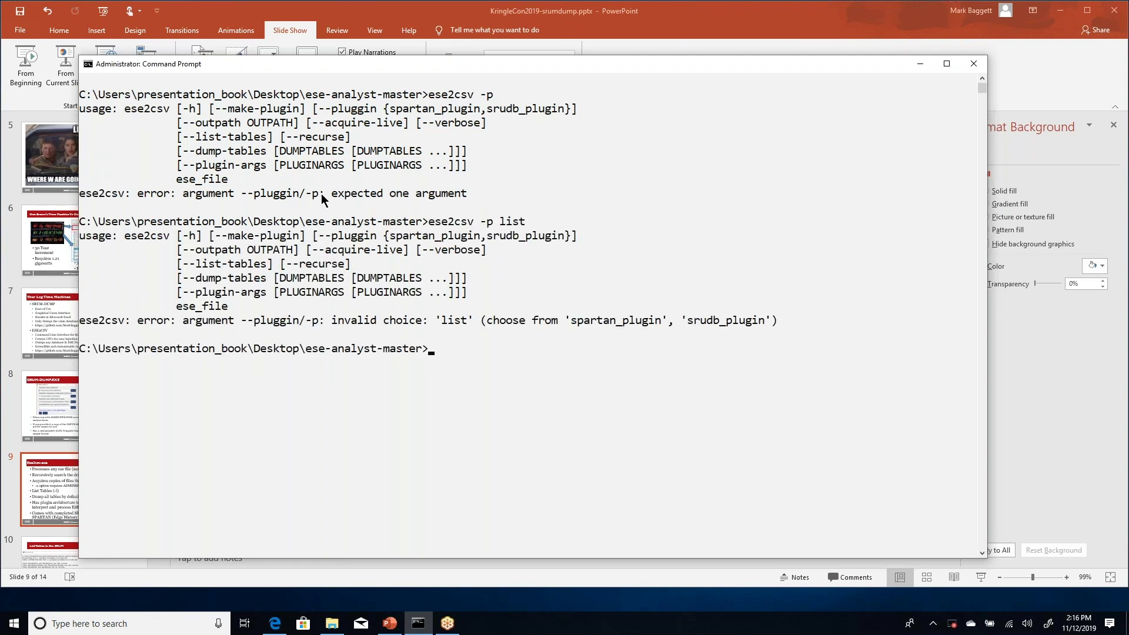
pyautogui.moveTo(573, 326); pyautogui.dragTo(787, 331)
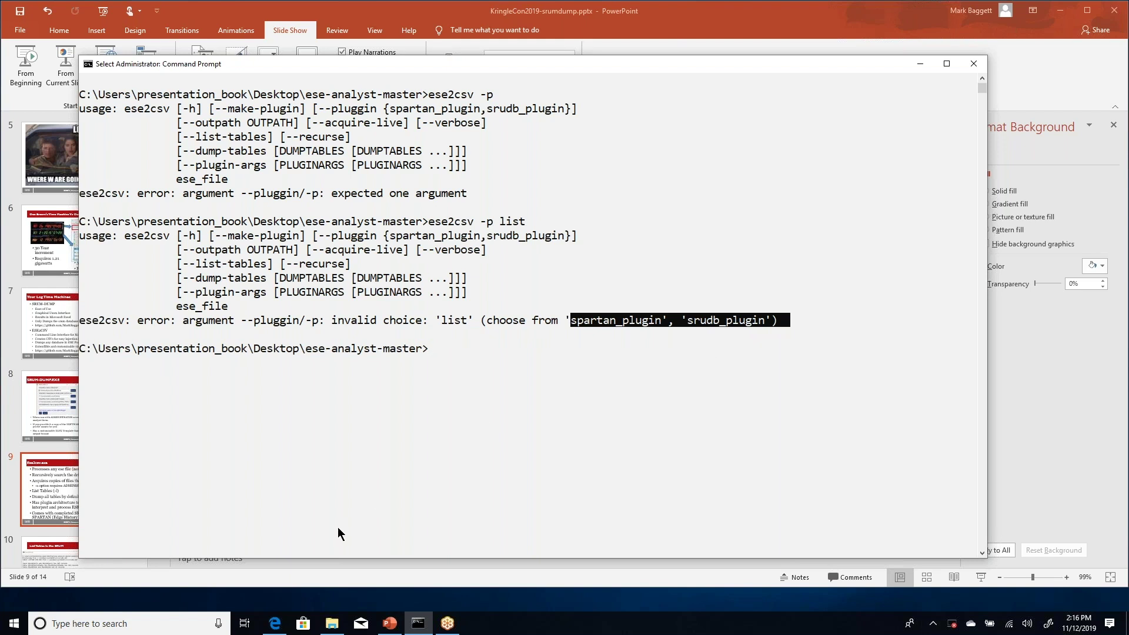
# Switch to PowerPoint and start the slide show from the current Ese2csv.exe slide
pyautogui.click(393, 624)
pyautogui.click(64, 73)
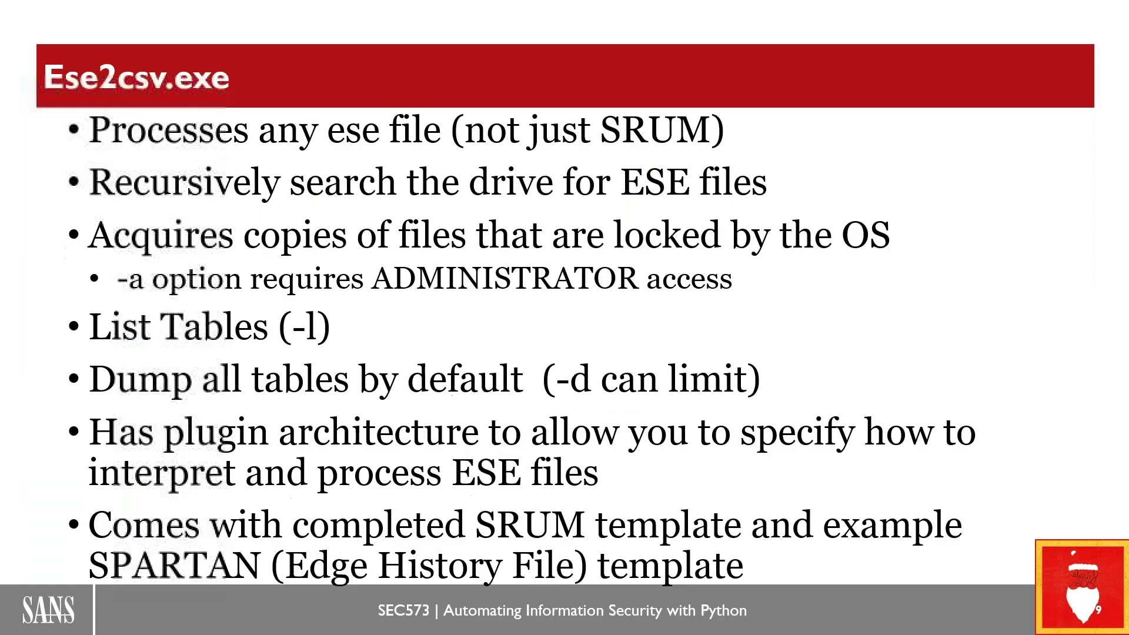